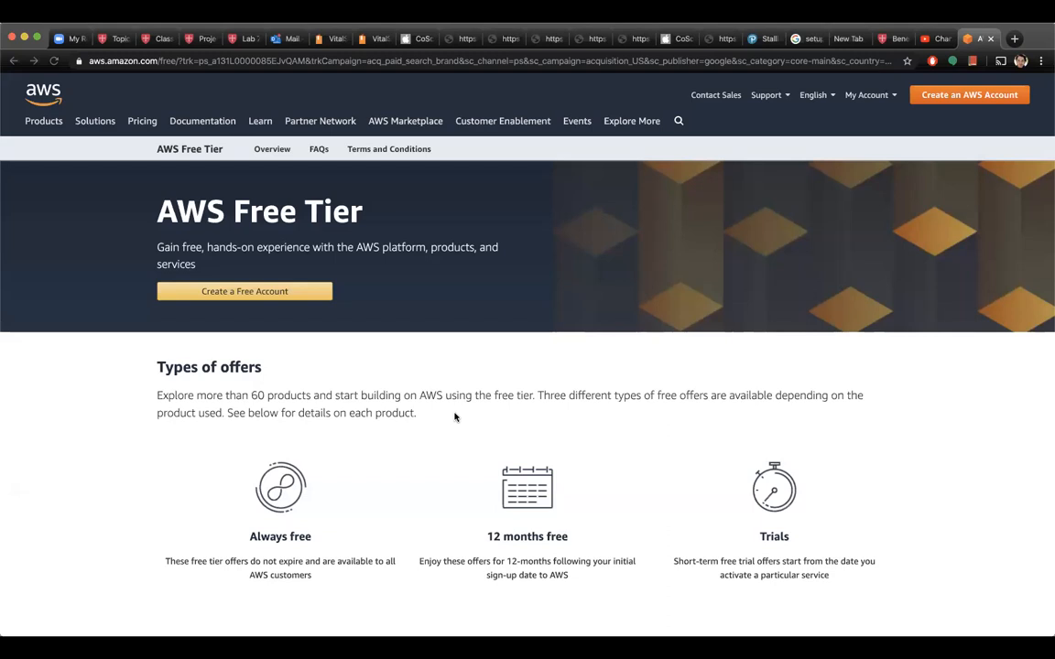
# Search the web for "aws" and open the official AWS Free Tier page from the results
pyautogui.click(416, 61)
pyautogui.write('aws')
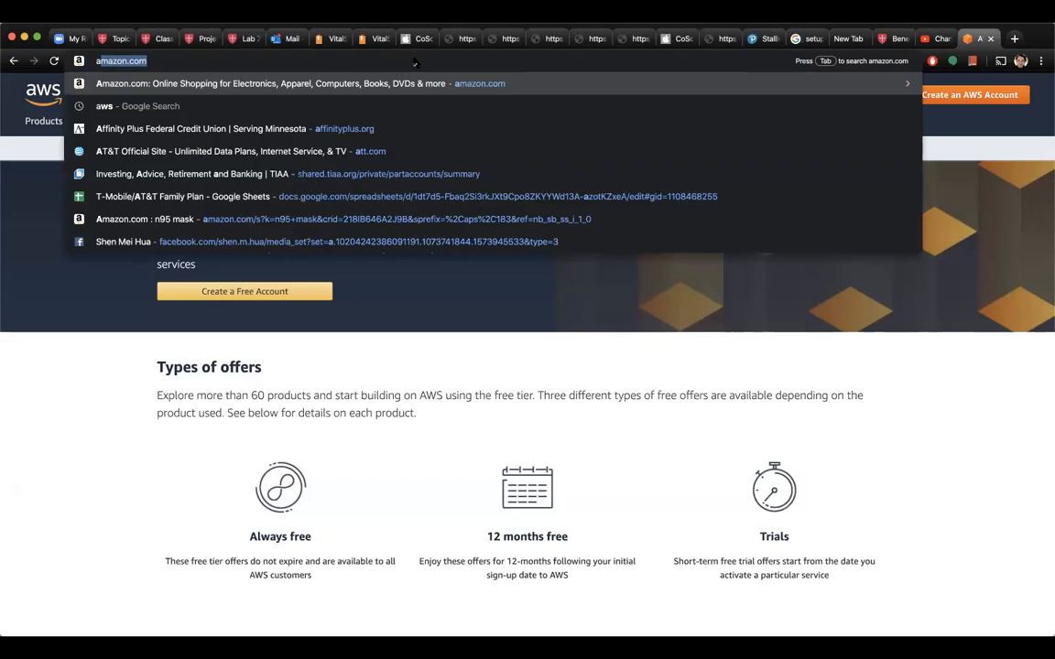
pyautogui.press('Return')
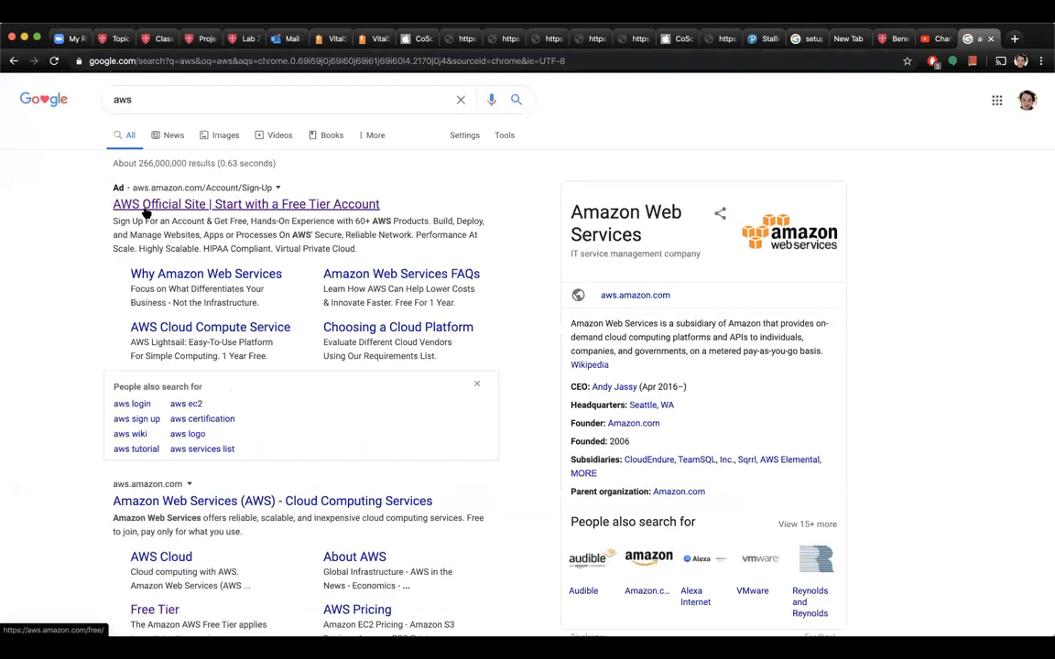
pyautogui.click(144, 206)
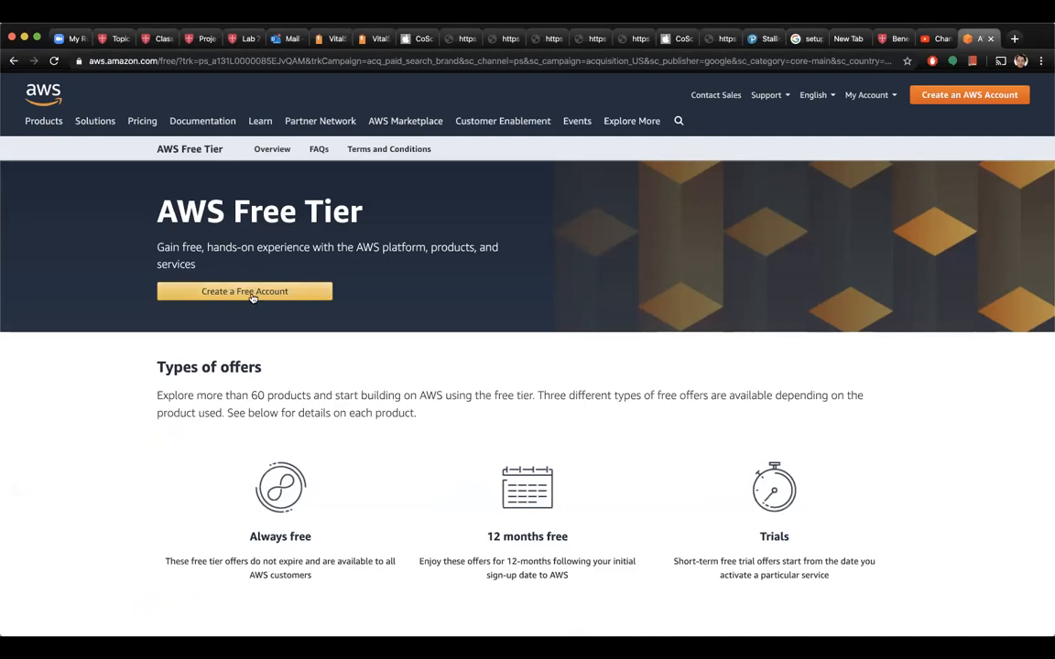
# Open the free account sign-up form and switch to signing in to an existing AWS account
pyautogui.click(252, 297)
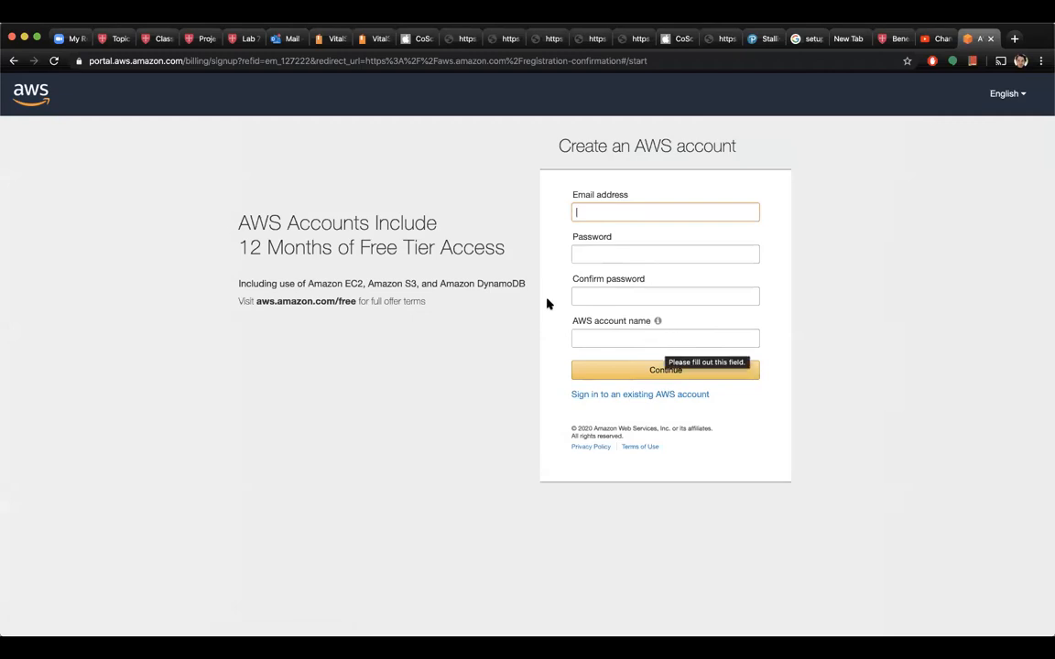
pyautogui.click(594, 376)
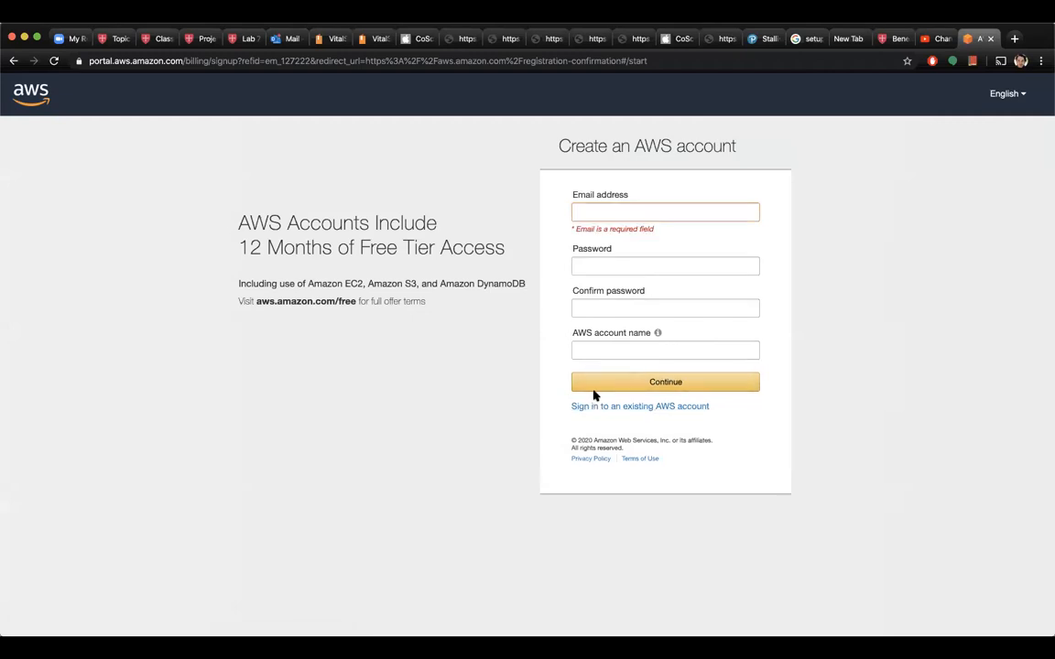
pyautogui.click(600, 409)
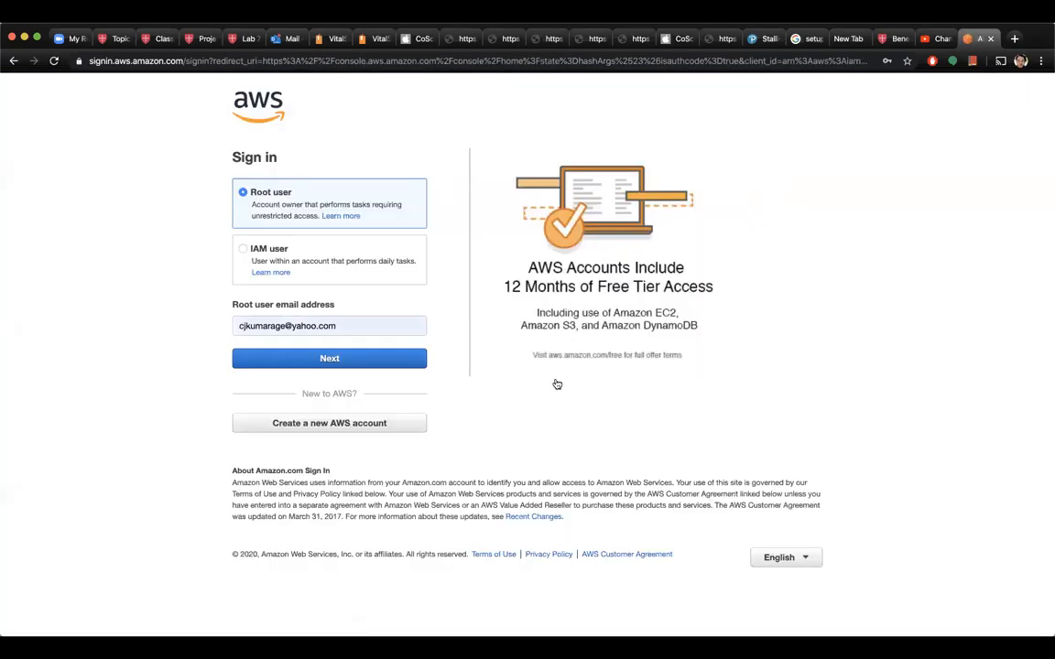
# Choose the IAM user option and sign in to the AWS Management Console with the prefilled account details
pyautogui.click(243, 249)
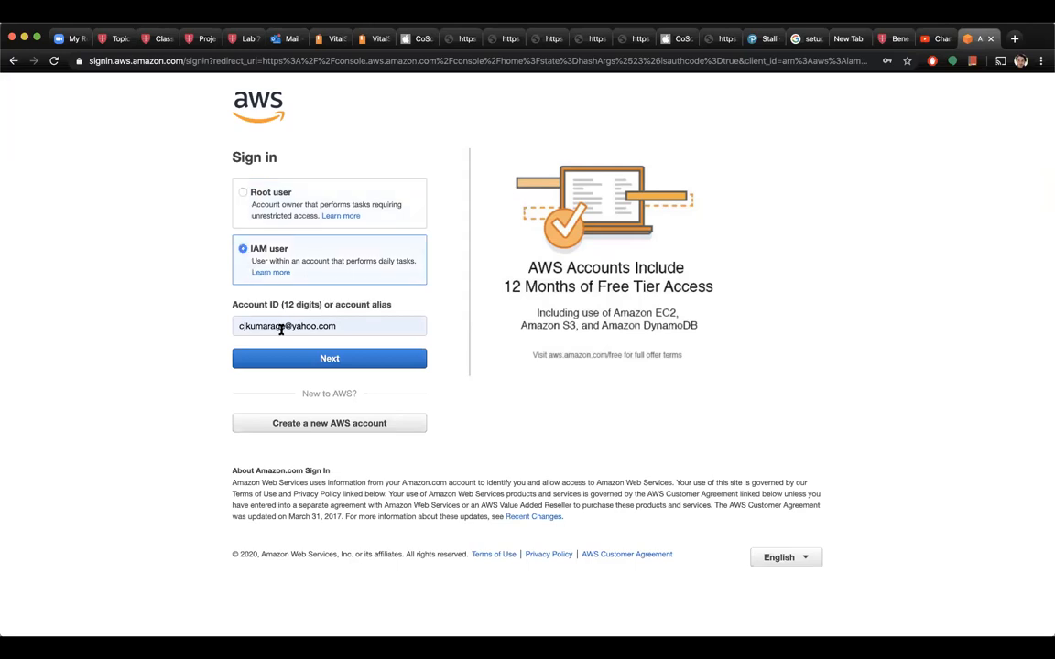
pyautogui.click(324, 358)
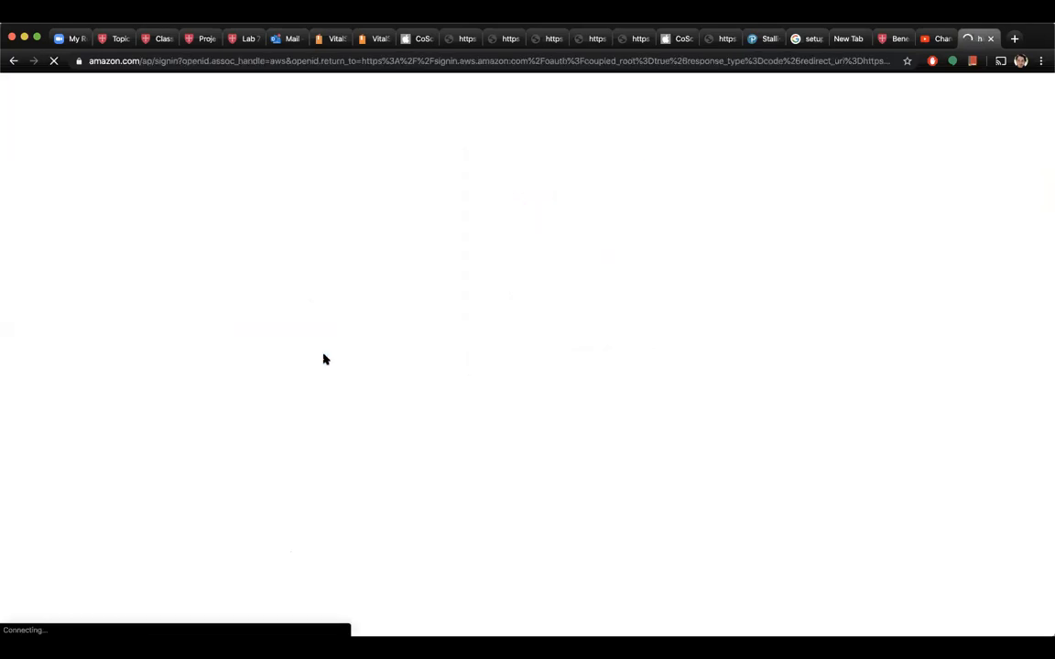
pyautogui.click(328, 276)
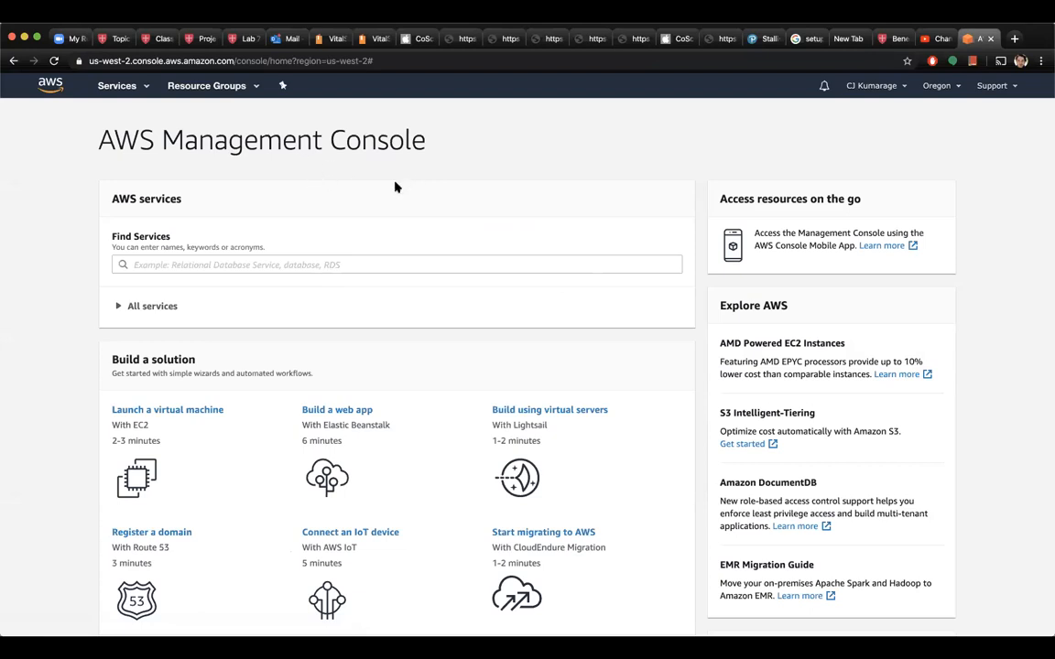
# Open the EC2 service from the Compute category of the AWS services
pyautogui.scroll(-5, 431, 316)
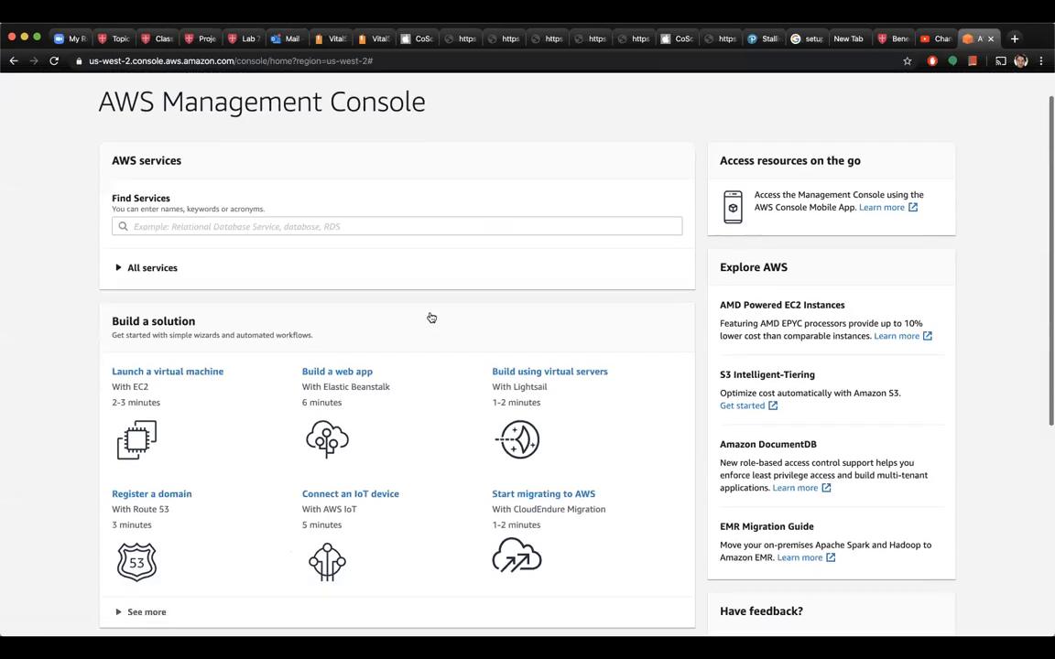
pyautogui.scroll(5, 430, 317)
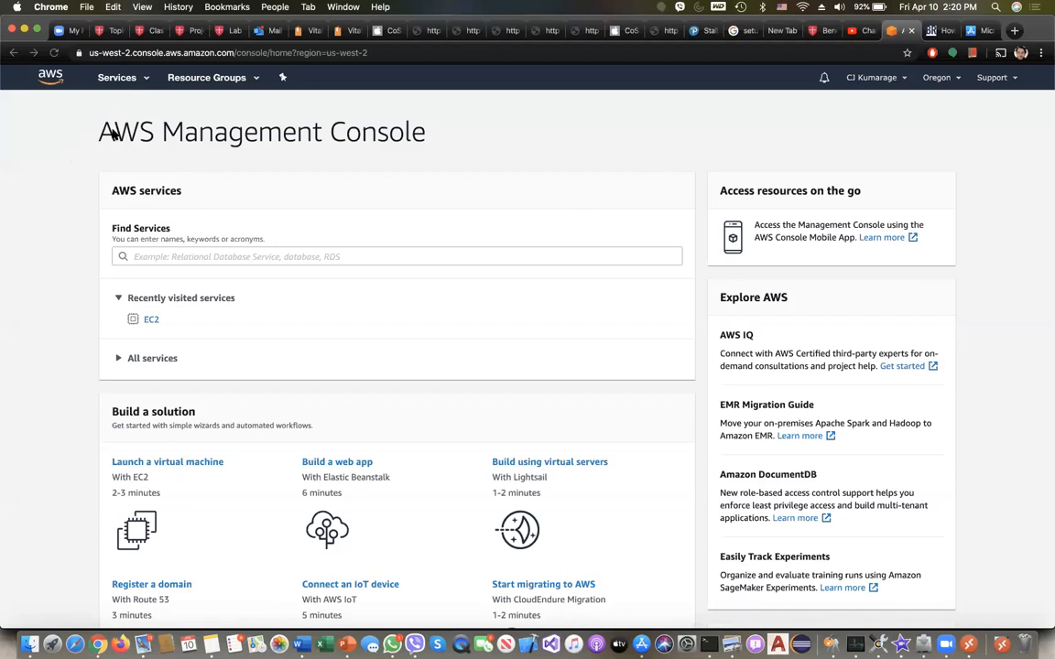
pyautogui.click(142, 82)
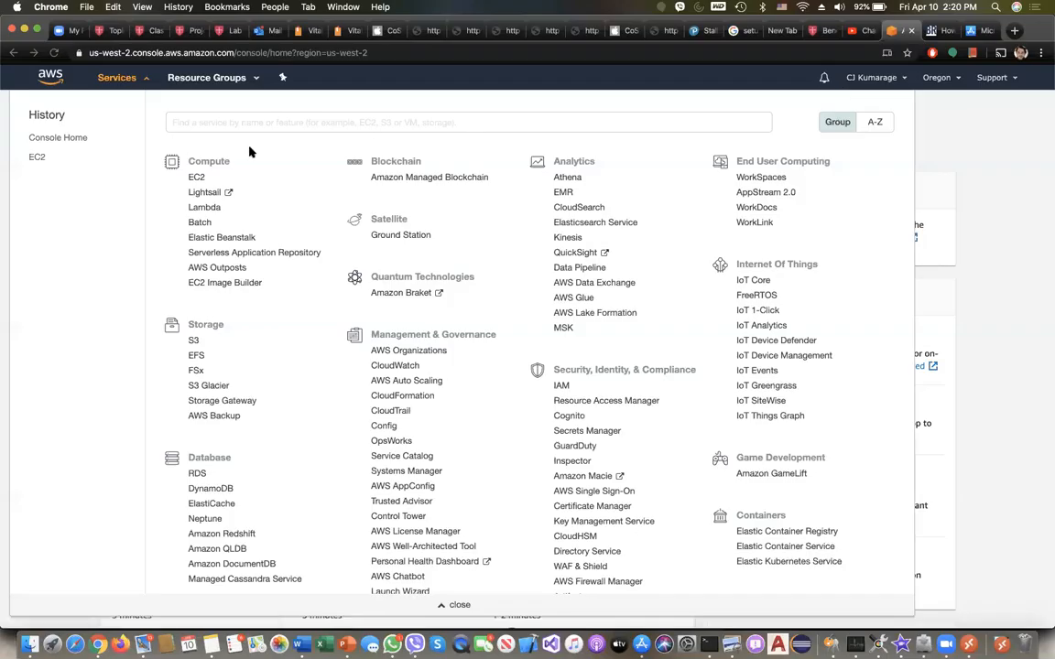
pyautogui.click(198, 178)
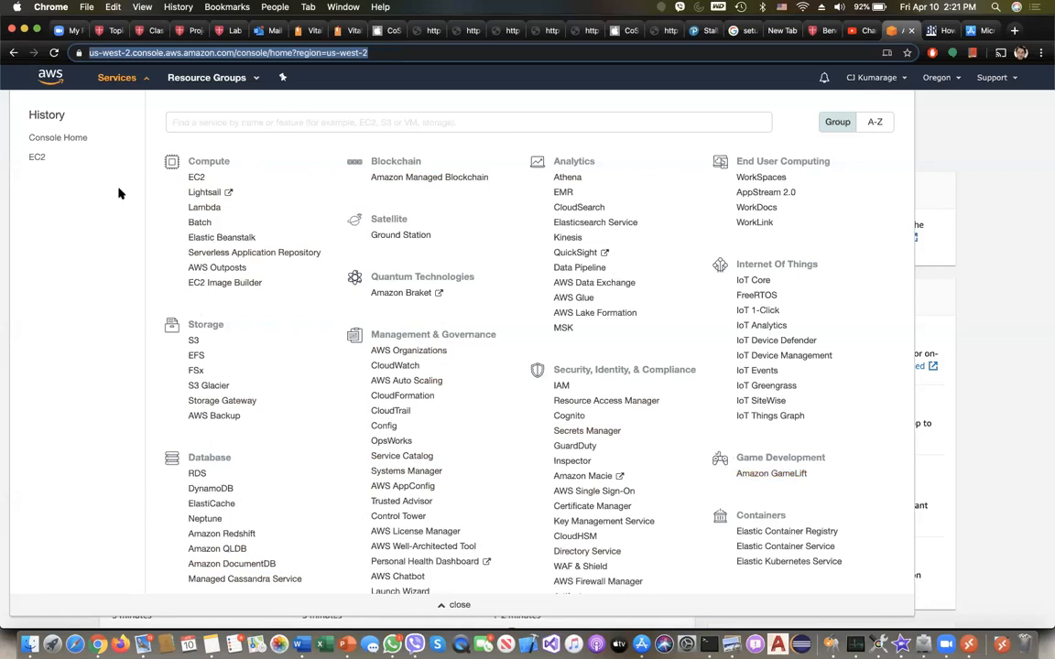
pyautogui.click(196, 178)
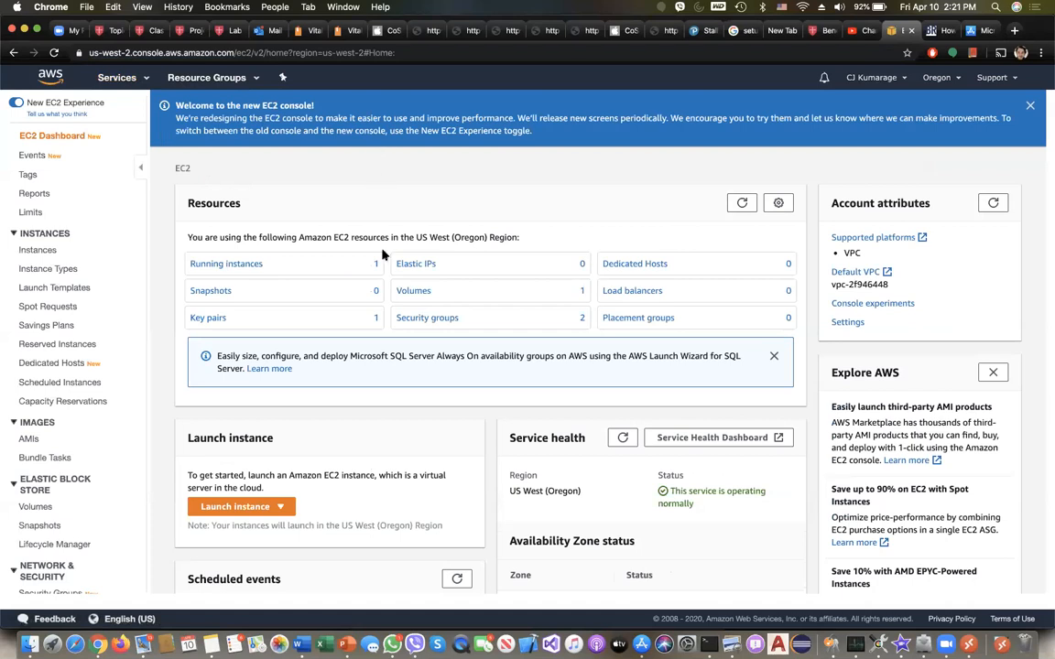
# Start launching a new EC2 instance from the EC2 Dashboard
pyautogui.scroll(-1, 293, 437)
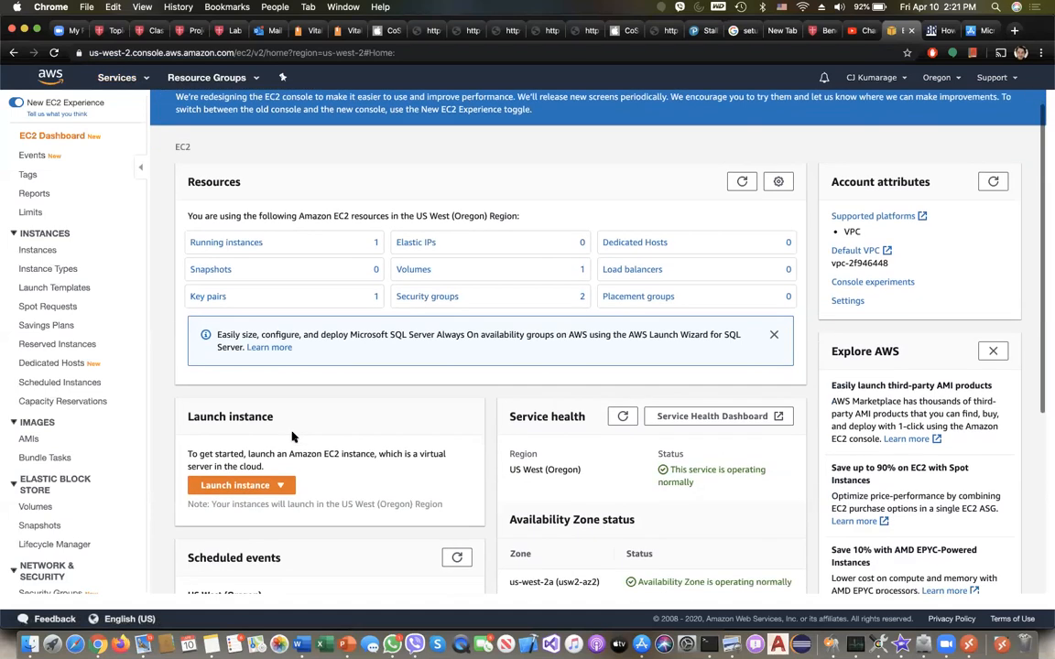
pyautogui.scroll(-2, 293, 437)
pyautogui.scroll(2, 261, 265)
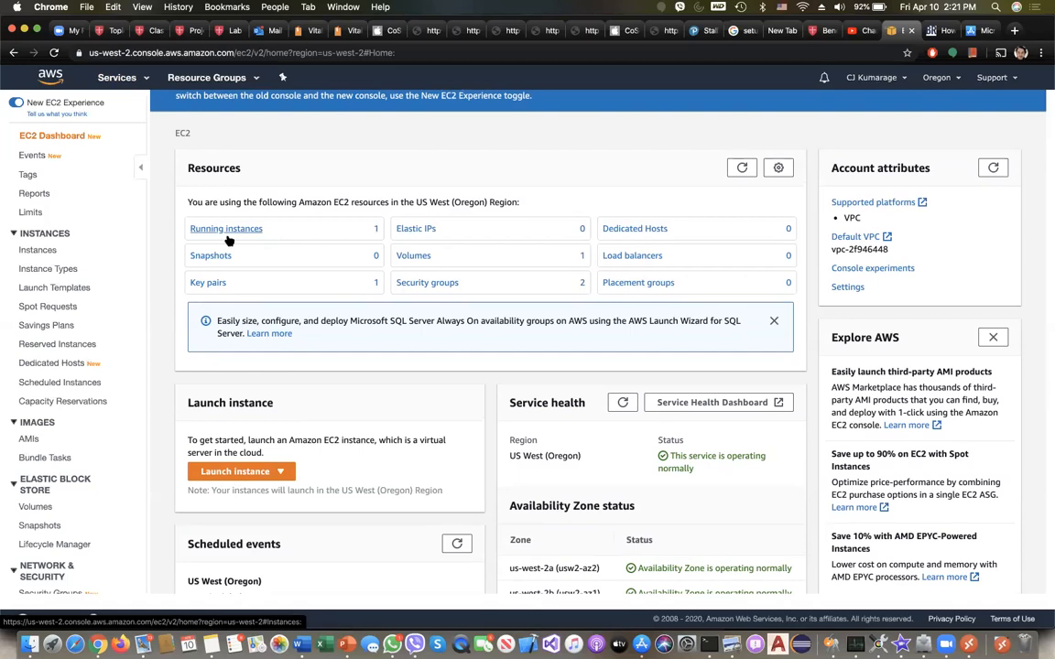
pyautogui.click(237, 474)
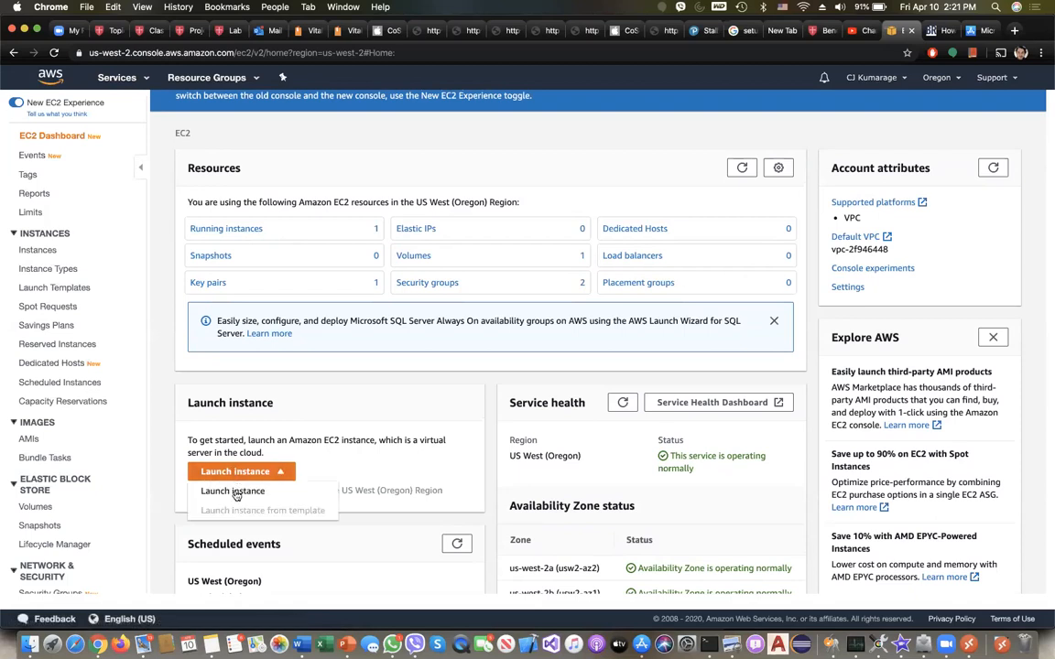
pyautogui.click(235, 487)
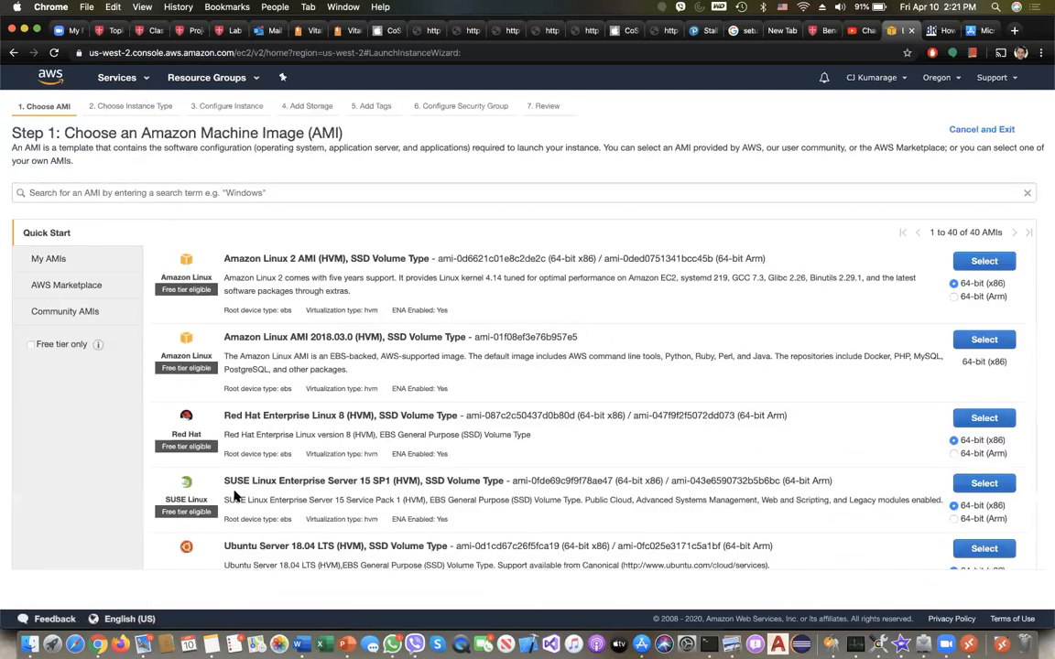
# Examine the available Amazon Machine Images, checking which Ubuntu and Windows Server images are free tier eligible
pyautogui.scroll(-5, 267, 405)
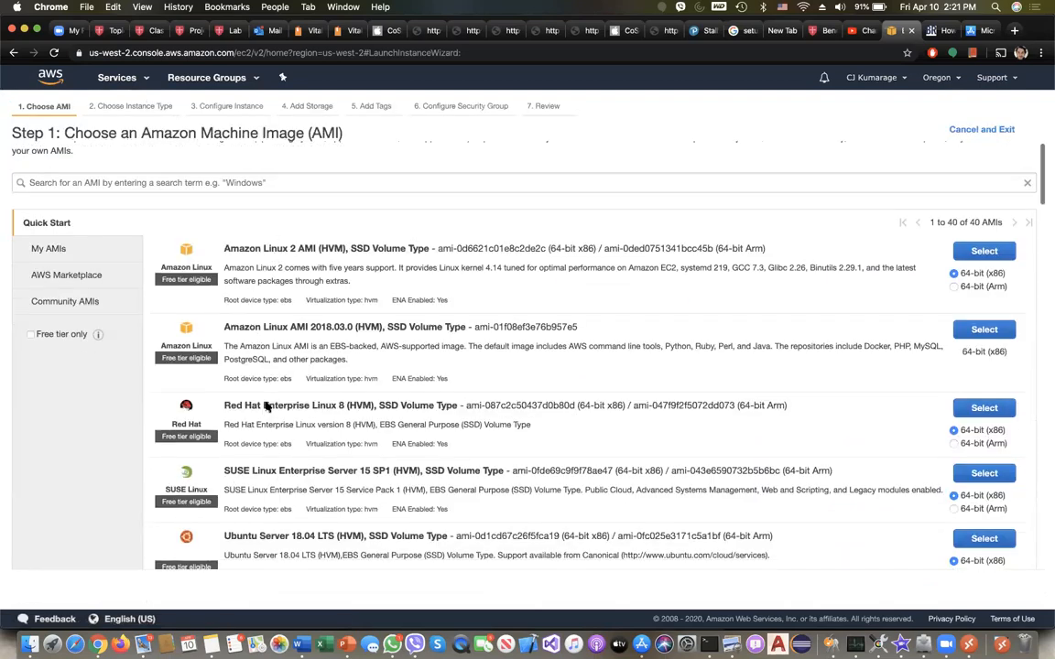
pyautogui.scroll(5, 266, 405)
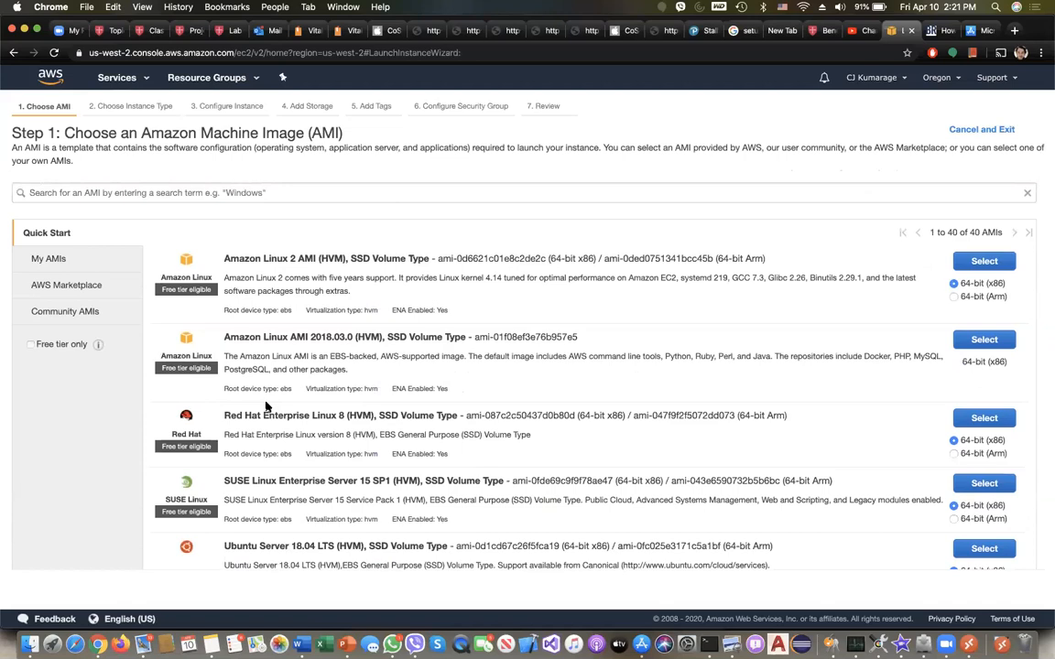
pyautogui.scroll(-6, 267, 405)
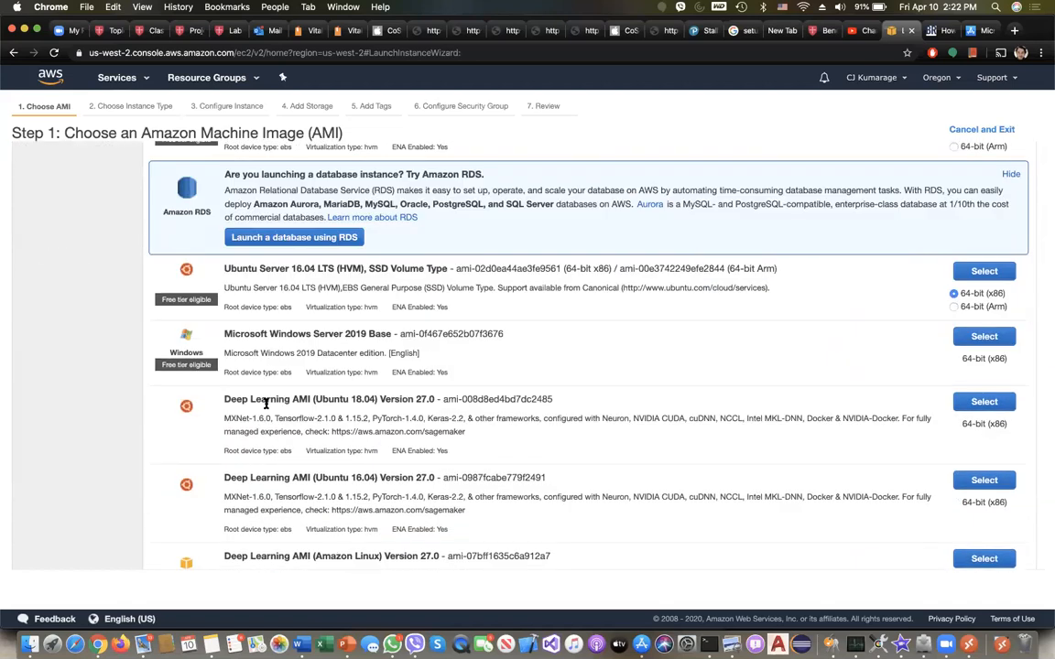
pyautogui.scroll(-2, 266, 404)
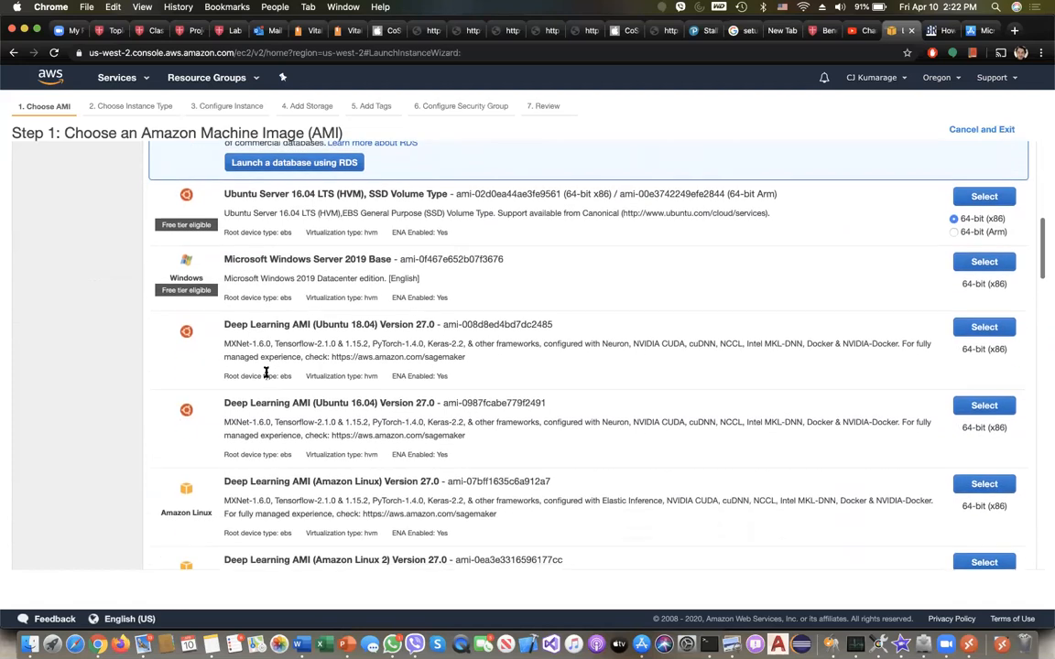
pyautogui.scroll(1, 266, 371)
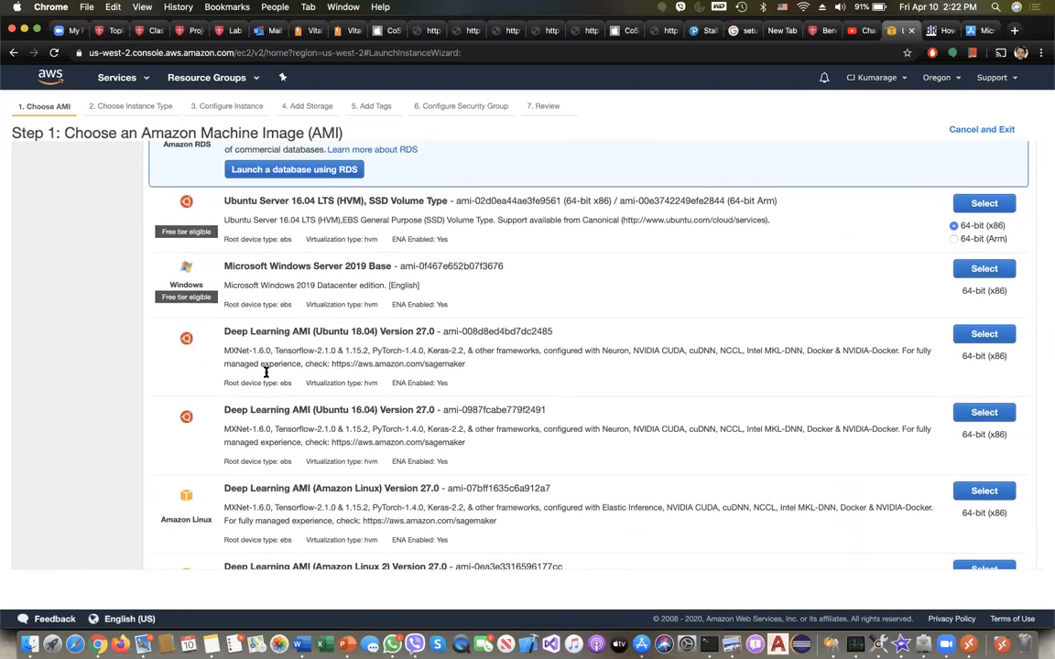
pyautogui.scroll(1, 267, 371)
pyautogui.scroll(-1, 266, 372)
pyautogui.scroll(1, 267, 372)
pyautogui.scroll(-1, 267, 372)
pyautogui.scroll(1, 266, 371)
pyautogui.scroll(2, 267, 371)
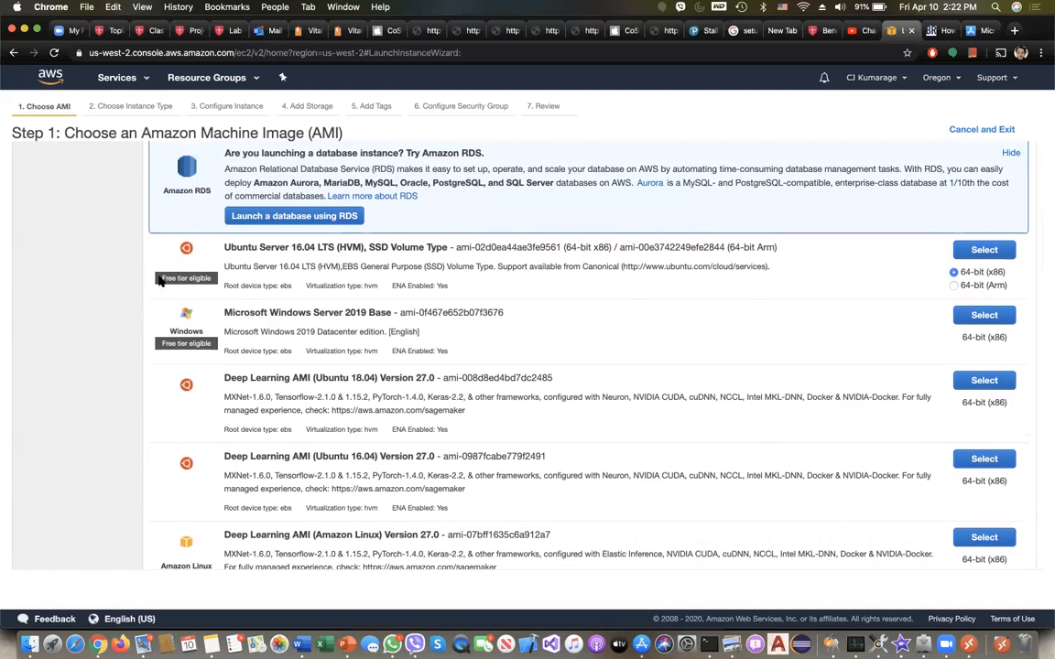
pyautogui.moveTo(162, 278); pyautogui.dragTo(213, 284)
pyautogui.moveTo(147, 307); pyautogui.dragTo(219, 352)
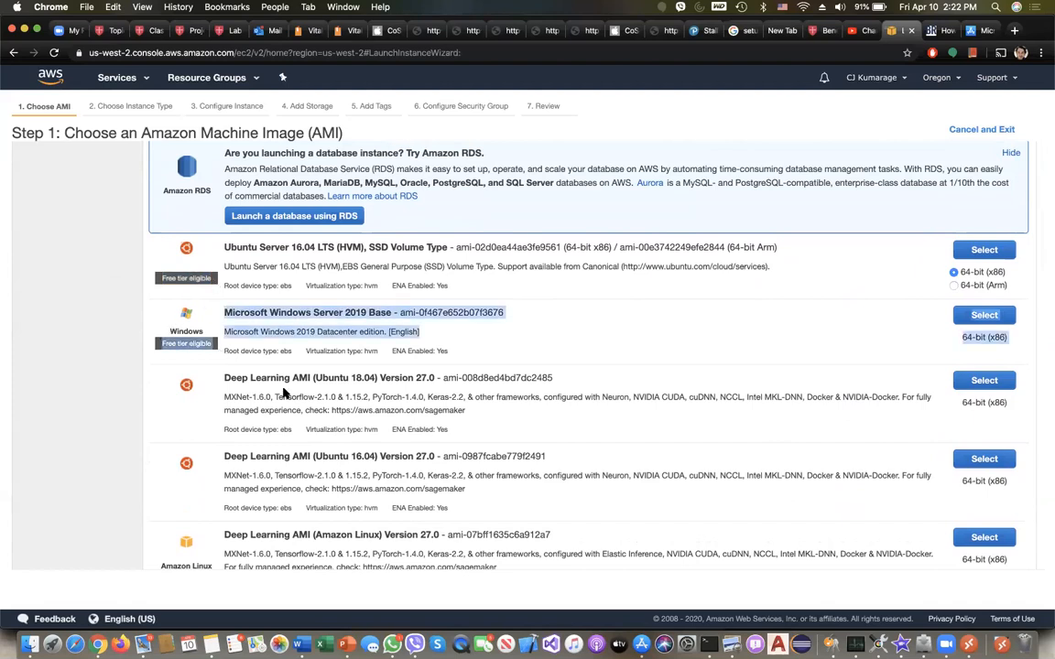
pyautogui.scroll(-15, 284, 392)
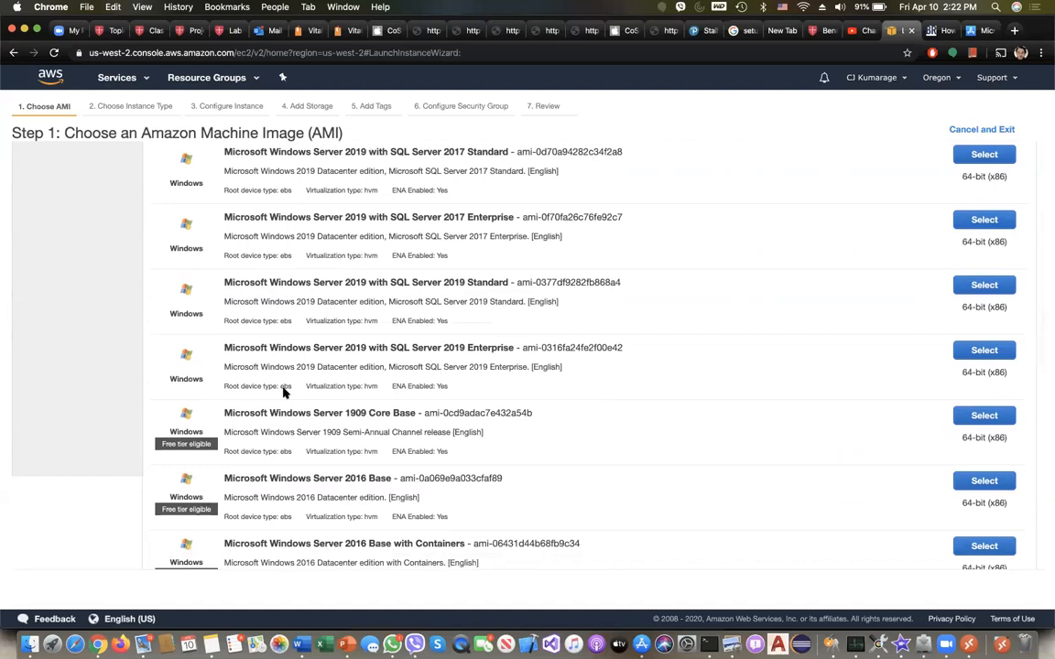
pyautogui.scroll(15, 284, 392)
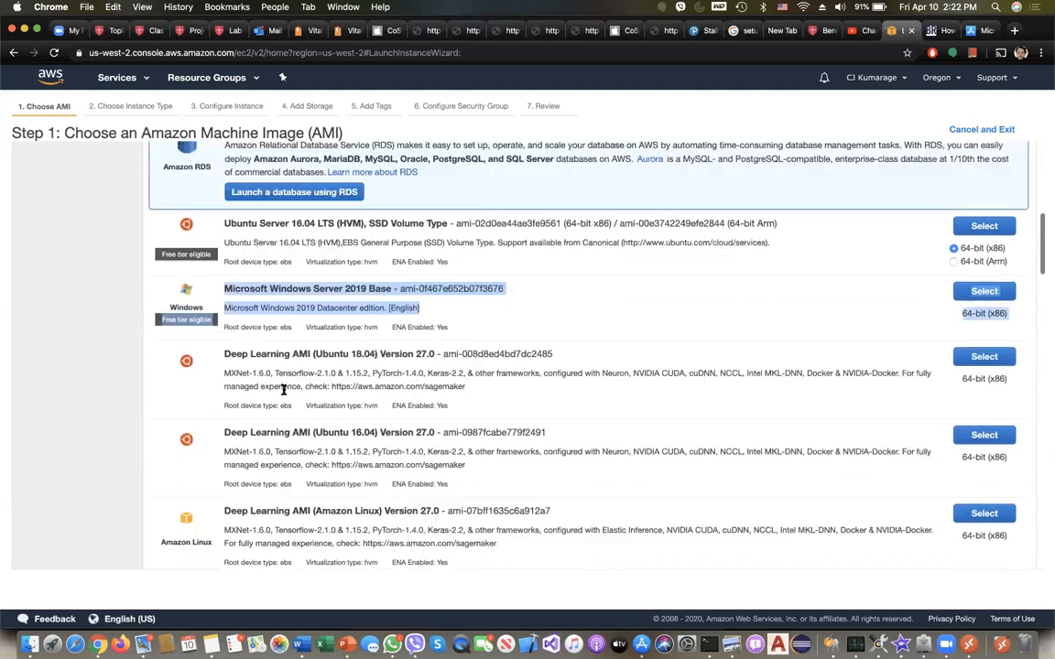
# Search the Amazon Machine Images for "windows" and look through the matching images
pyautogui.click(292, 192)
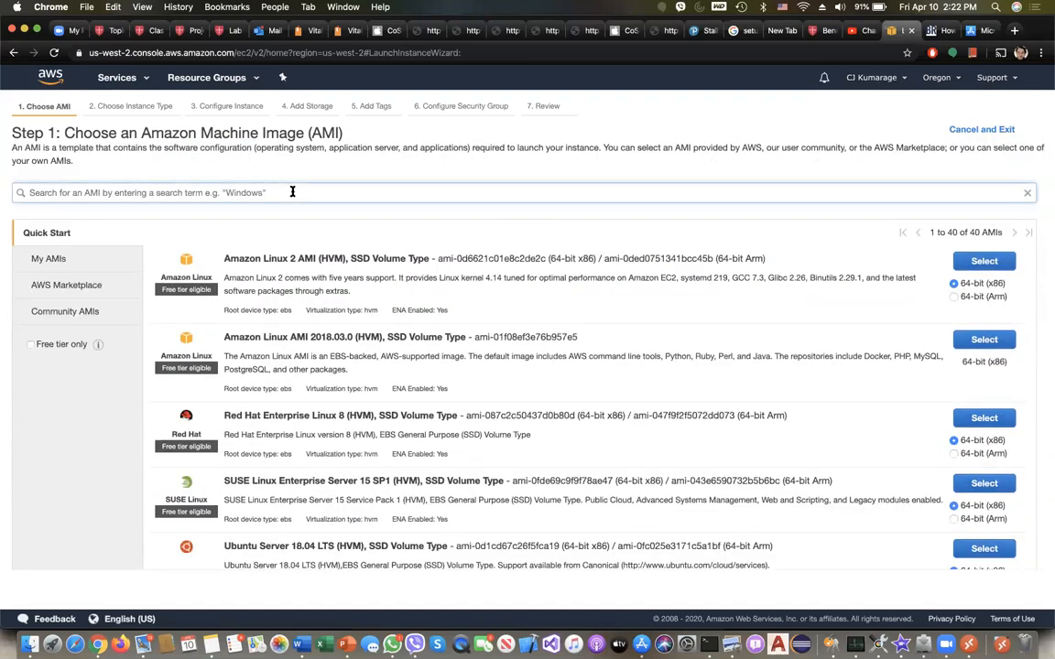
pyautogui.write('windo')
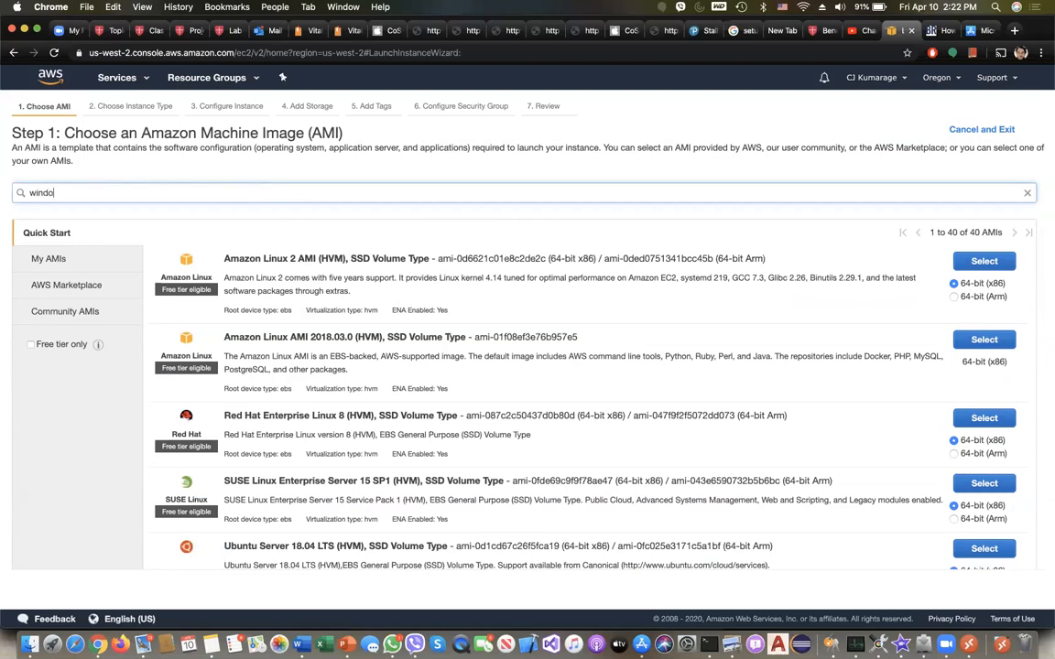
pyautogui.press('Return')
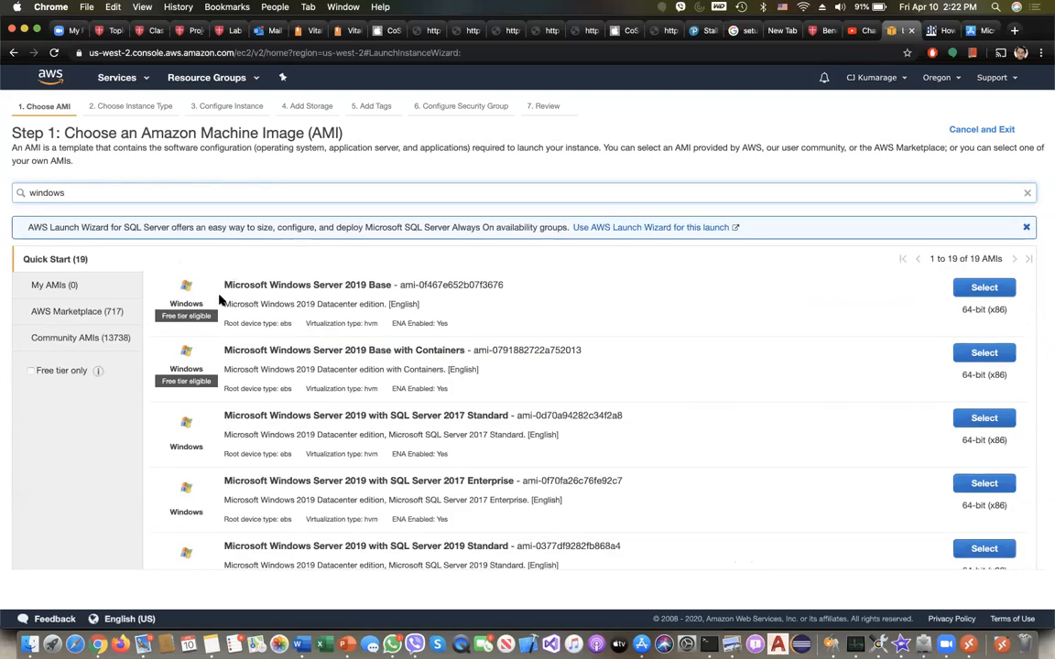
pyautogui.scroll(-3, 219, 298)
pyautogui.scroll(-15, 219, 298)
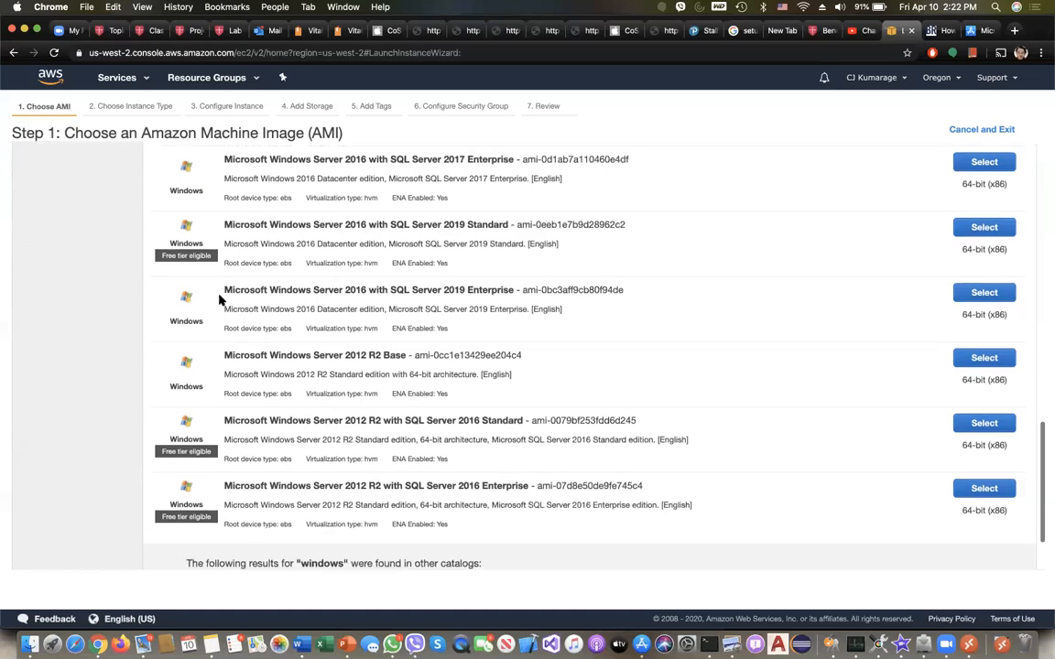
pyautogui.scroll(15, 219, 298)
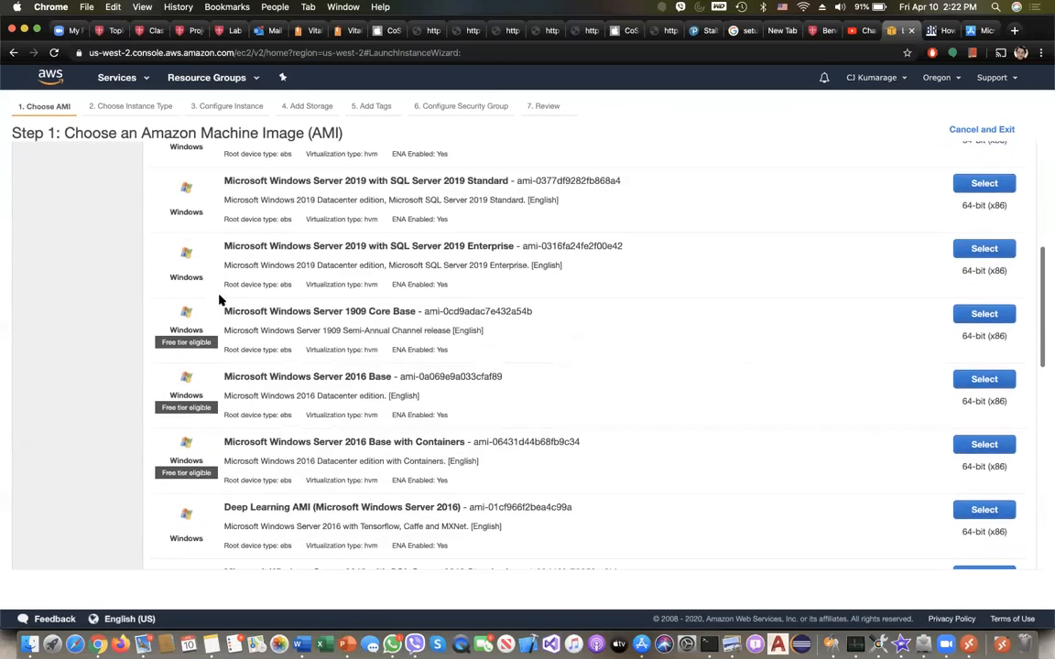
pyautogui.scroll(5, 219, 298)
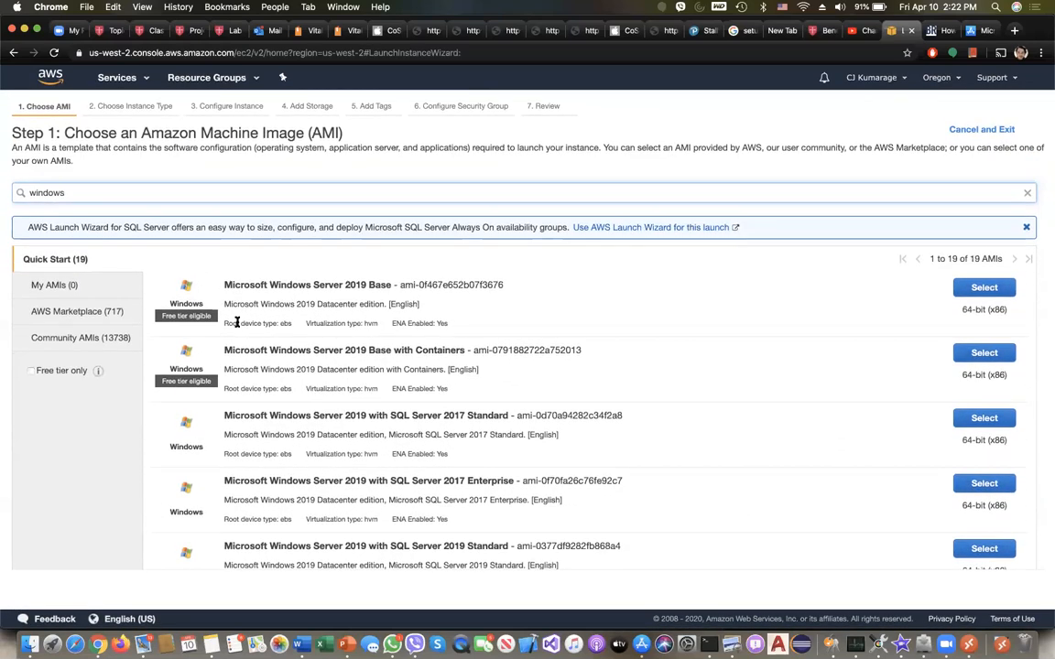
# Select the Microsoft Windows Server 2019 Base image, view the instance types, and return to the image selection
pyautogui.click(984, 287)
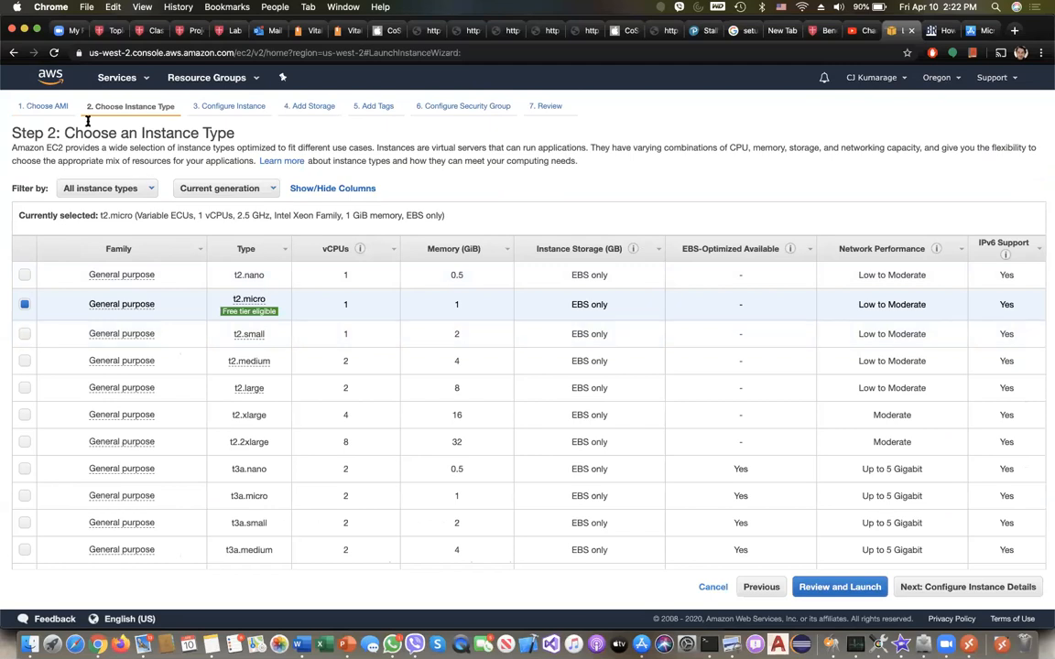
pyautogui.click(761, 587)
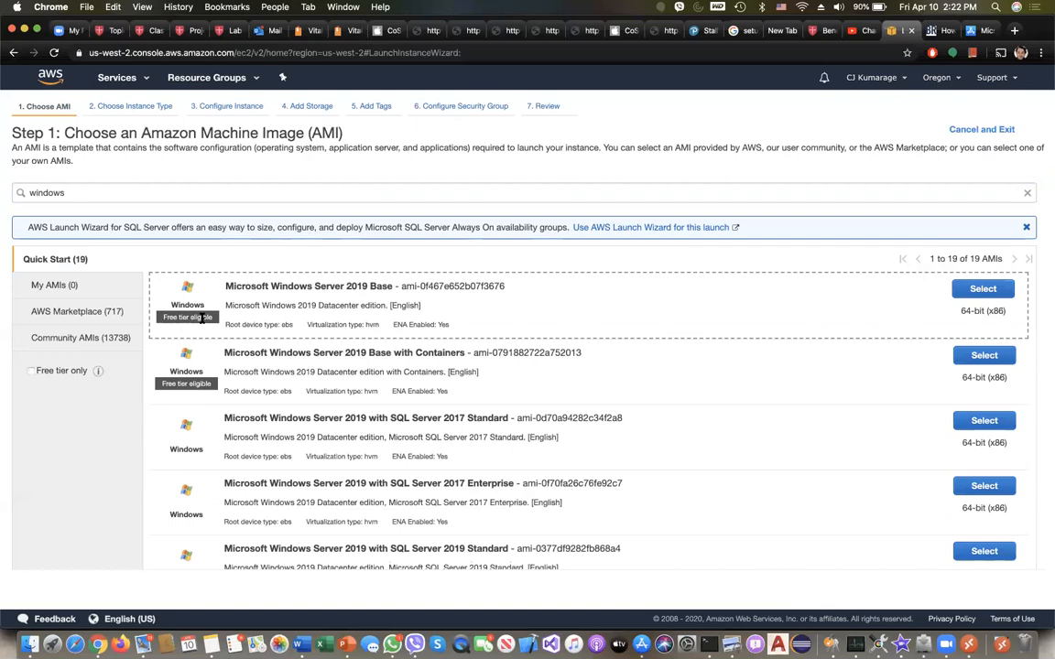
# Select the Microsoft Windows Server 2019 Base image, look through the instance types, and continue to the instance details with t2.micro
pyautogui.click(977, 289)
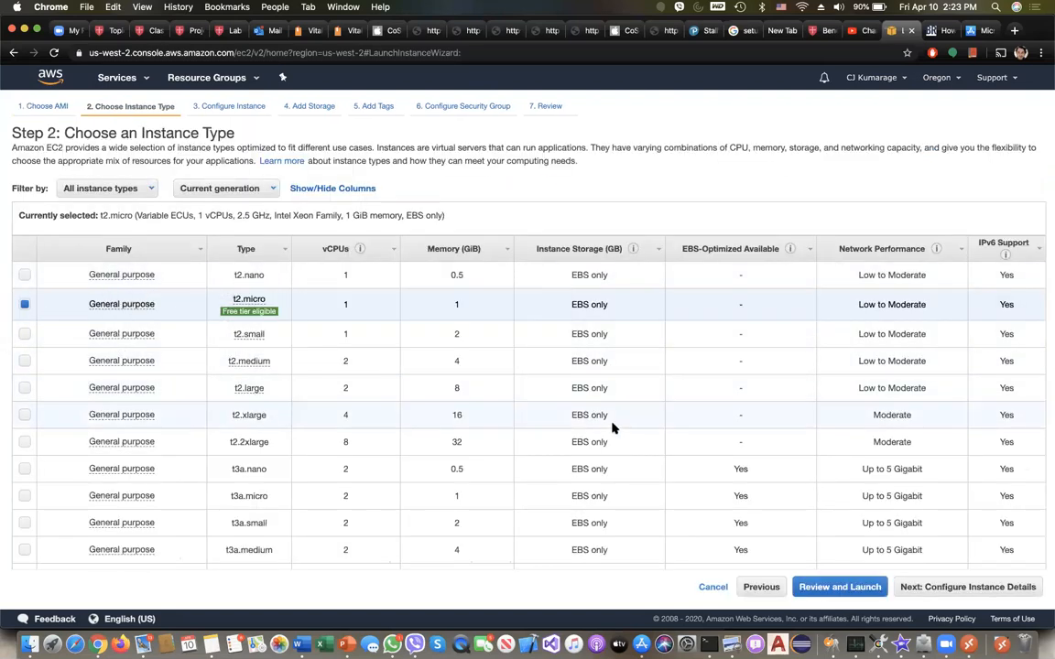
pyautogui.scroll(-1, 612, 426)
pyautogui.scroll(-3, 613, 426)
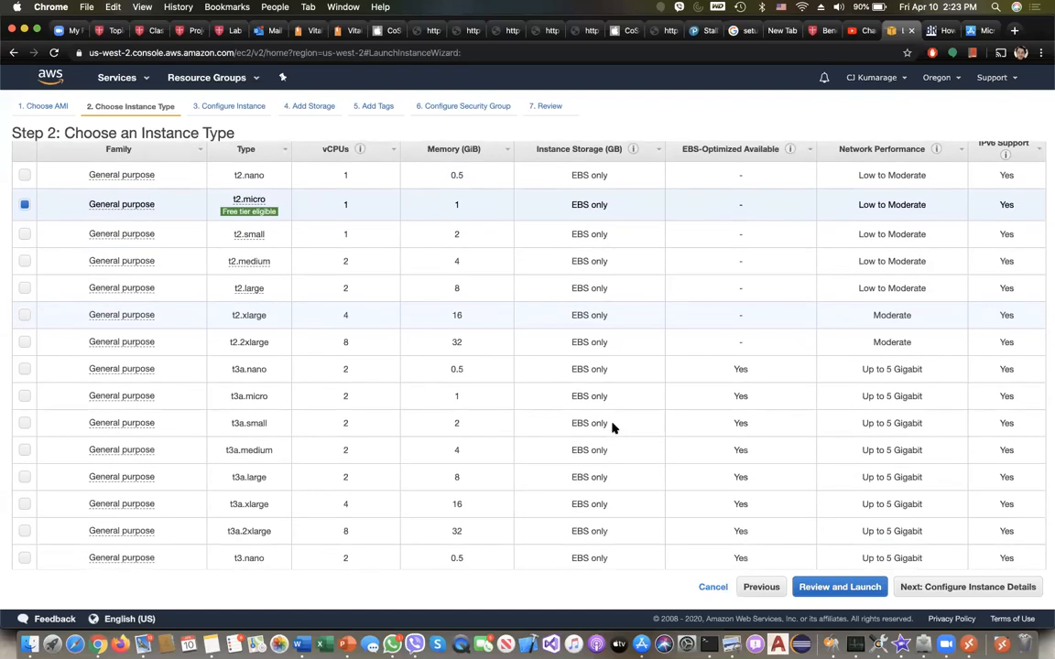
pyautogui.scroll(-5, 613, 427)
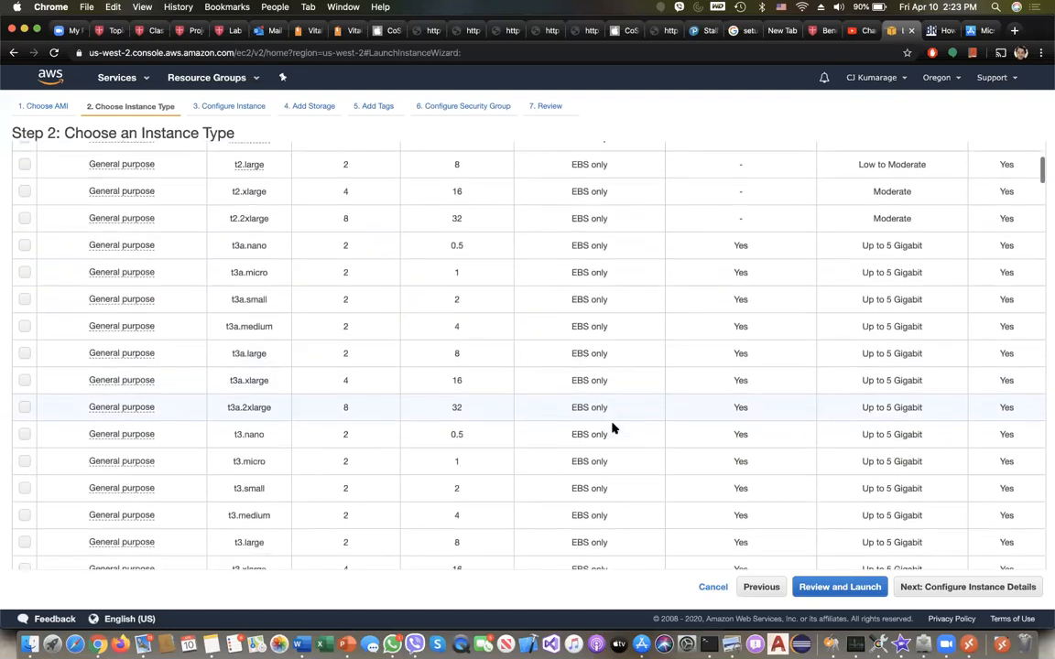
pyautogui.scroll(10, 613, 427)
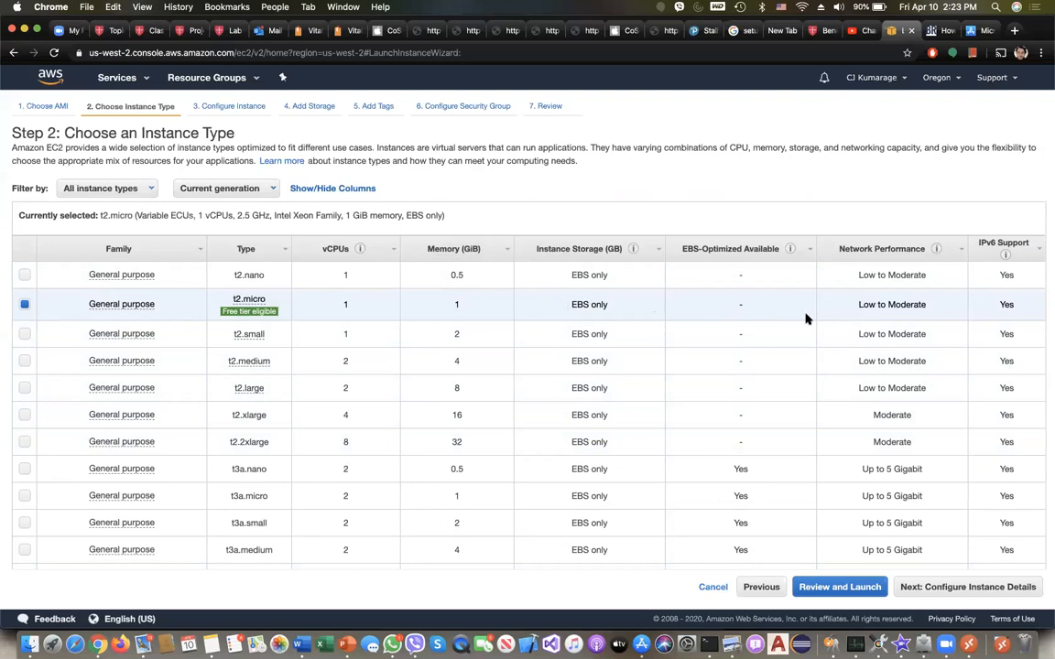
pyautogui.scroll(-1, 879, 321)
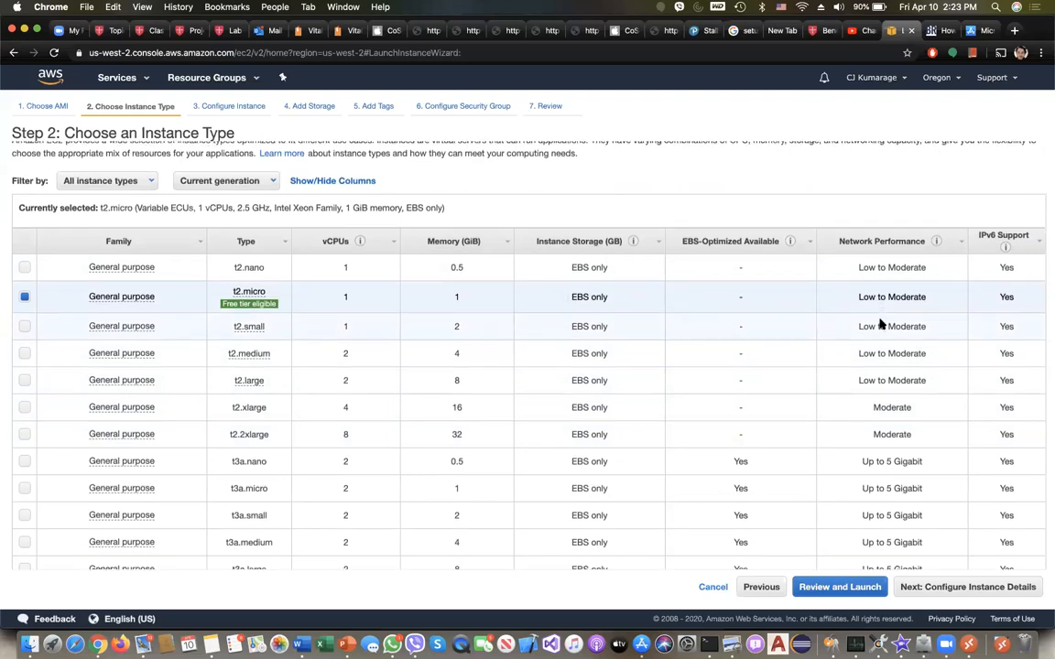
pyautogui.scroll(-5, 879, 323)
pyautogui.scroll(5, 870, 318)
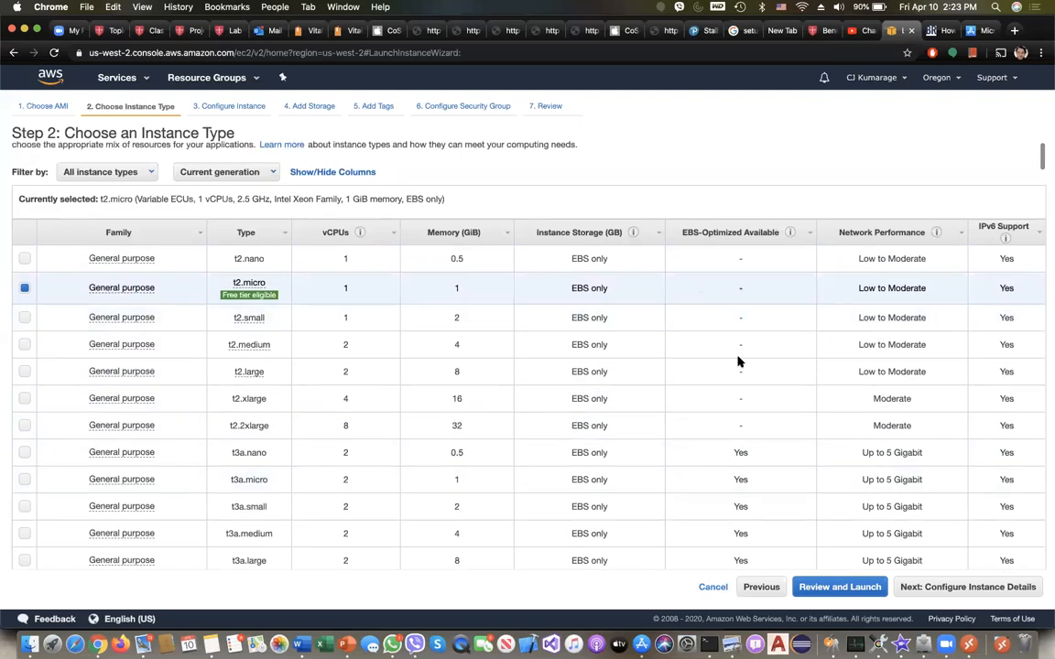
pyautogui.click(929, 590)
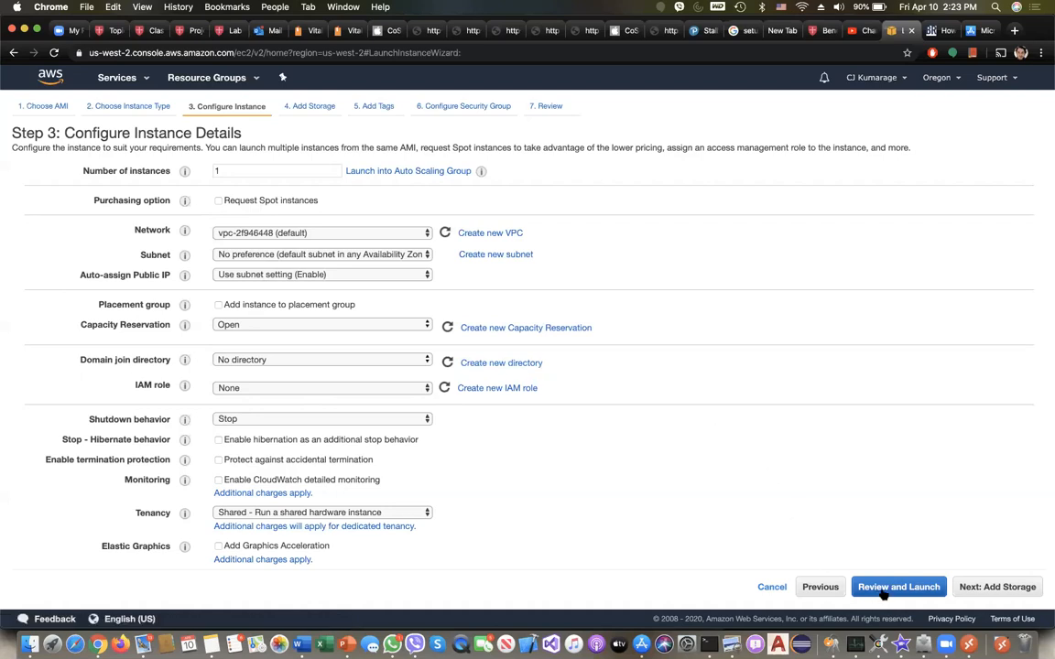
# Advance through instance details, storage, tags and security group with the default settings, checking the root volume type options, to the launch review
pyautogui.click(1003, 590)
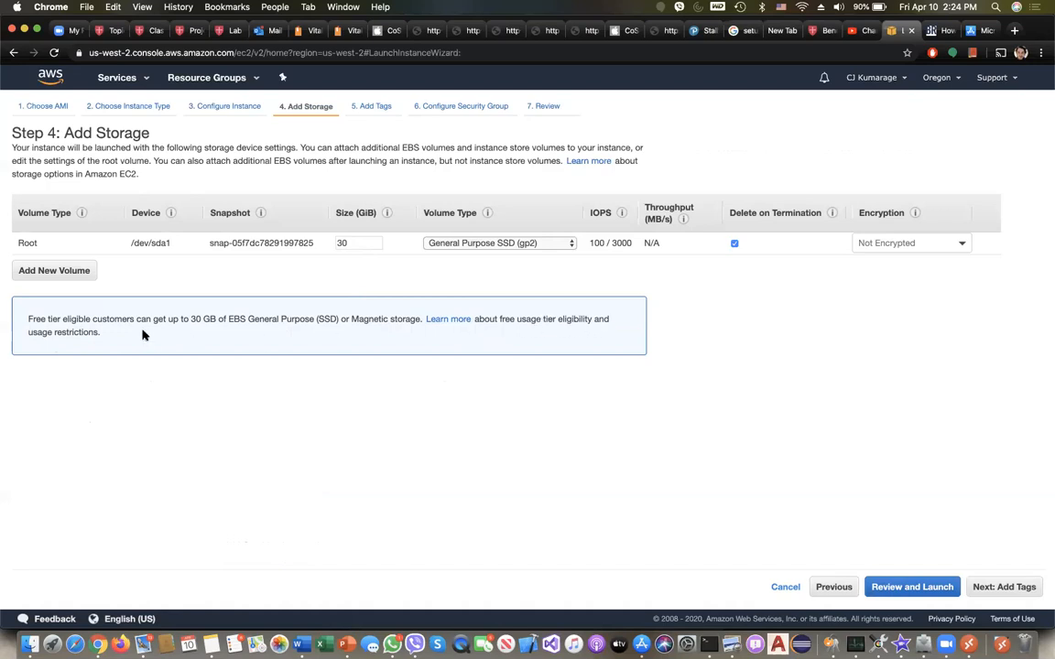
pyautogui.click(477, 245)
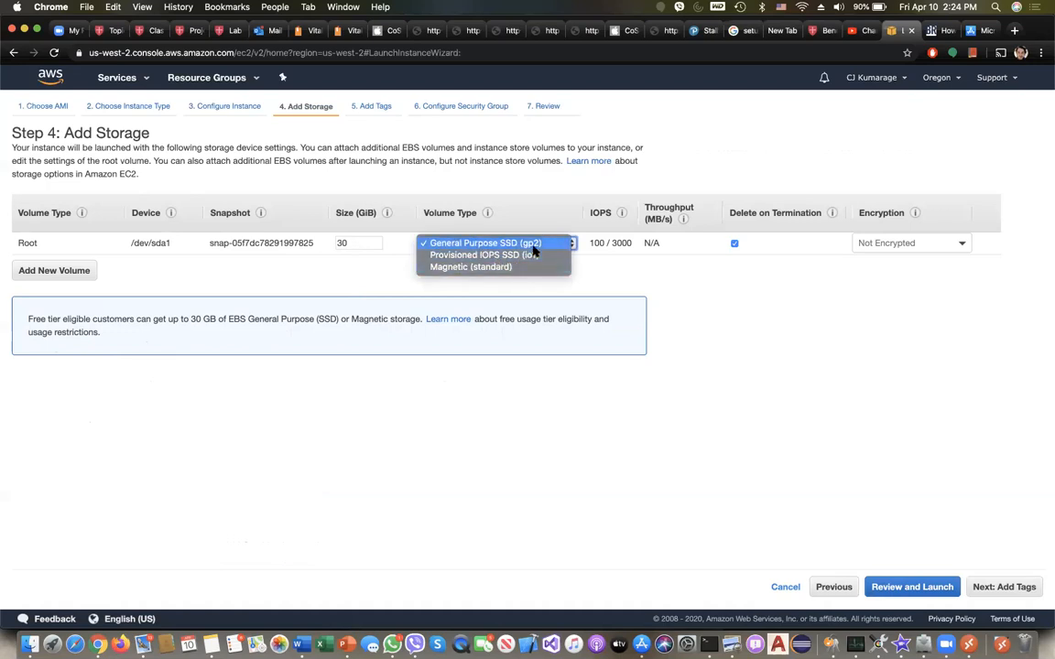
pyautogui.click(611, 276)
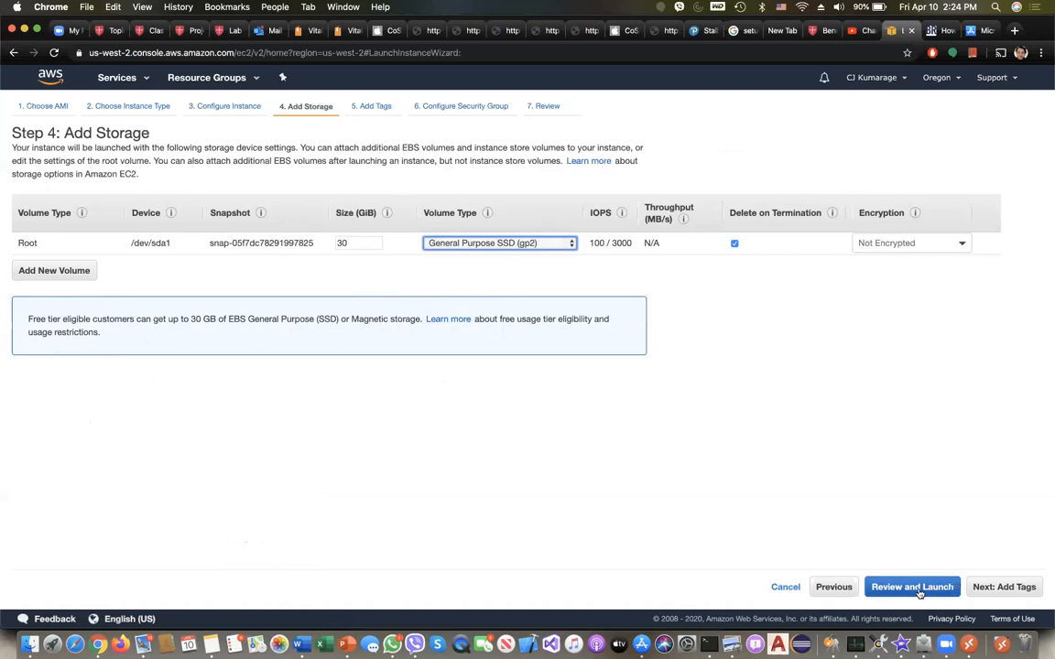
pyautogui.click(1006, 586)
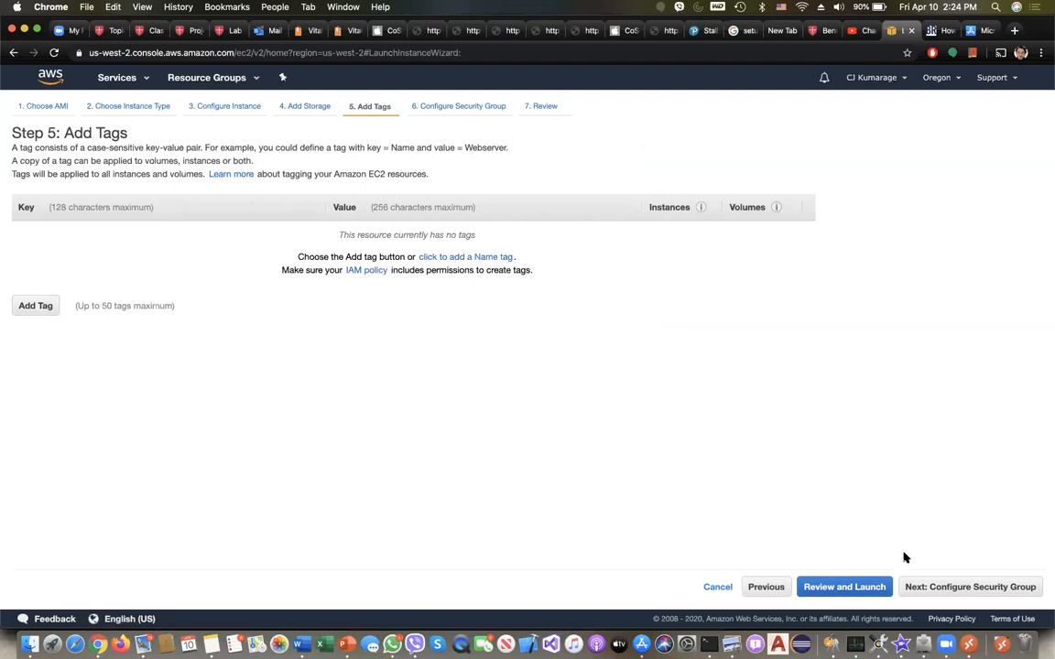
pyautogui.click(948, 588)
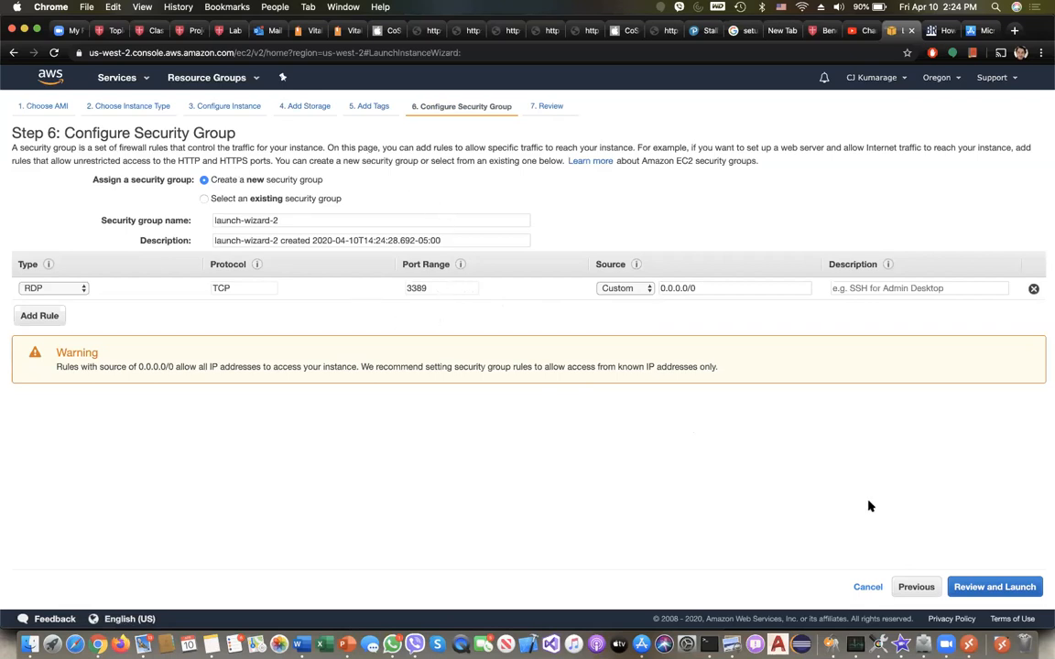
pyautogui.click(979, 593)
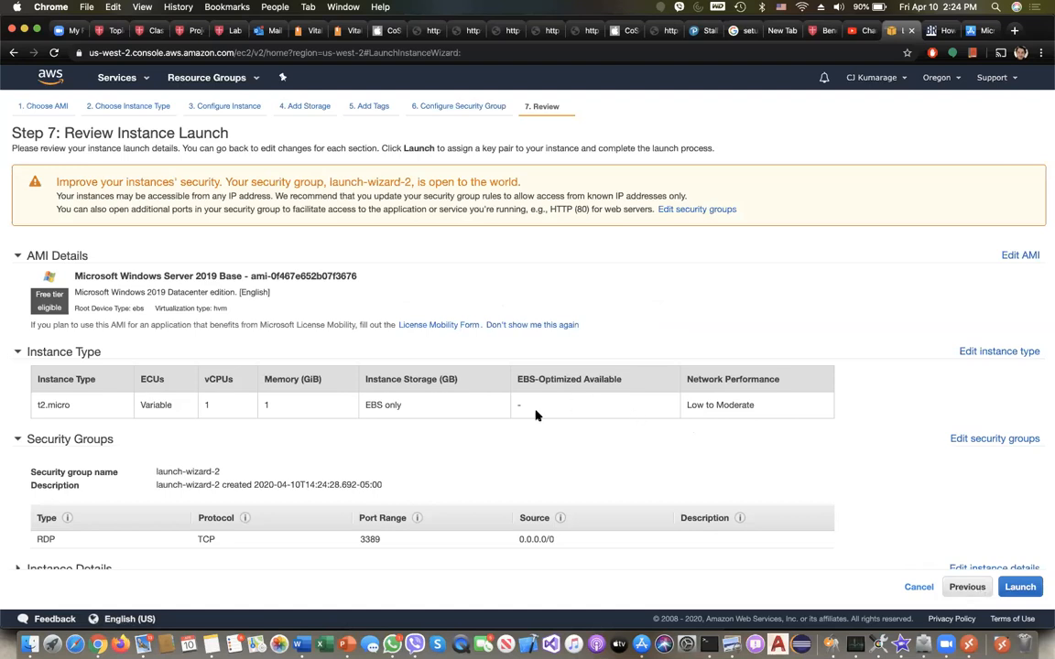
# Review the launch configuration, expanding the instance details, storage and tags sections
pyautogui.scroll(-1, 523, 418)
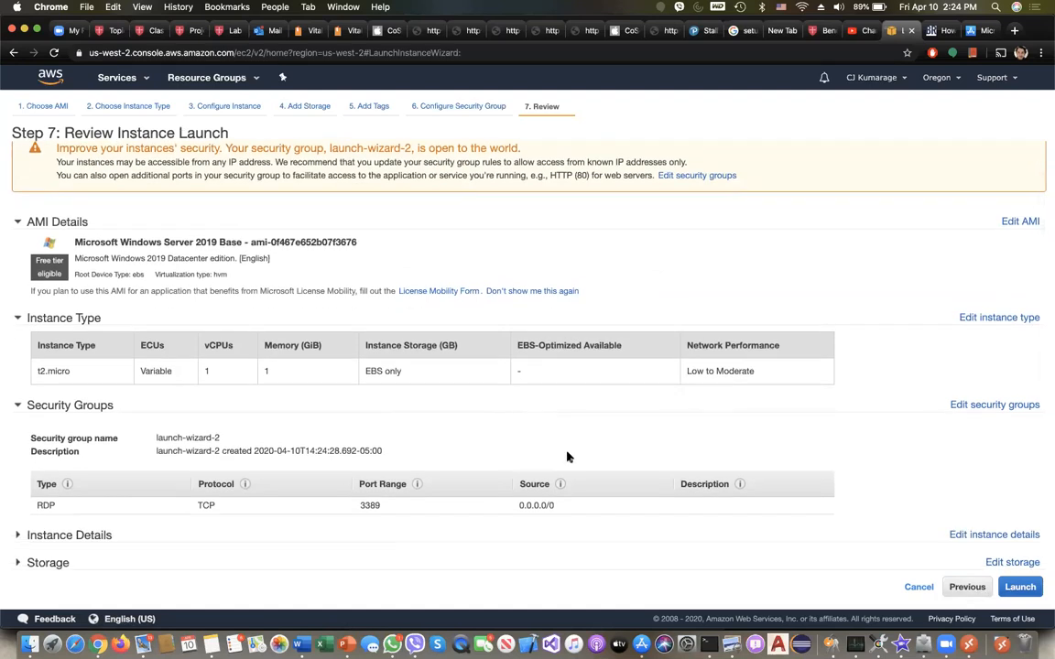
pyautogui.scroll(-1, 126, 435)
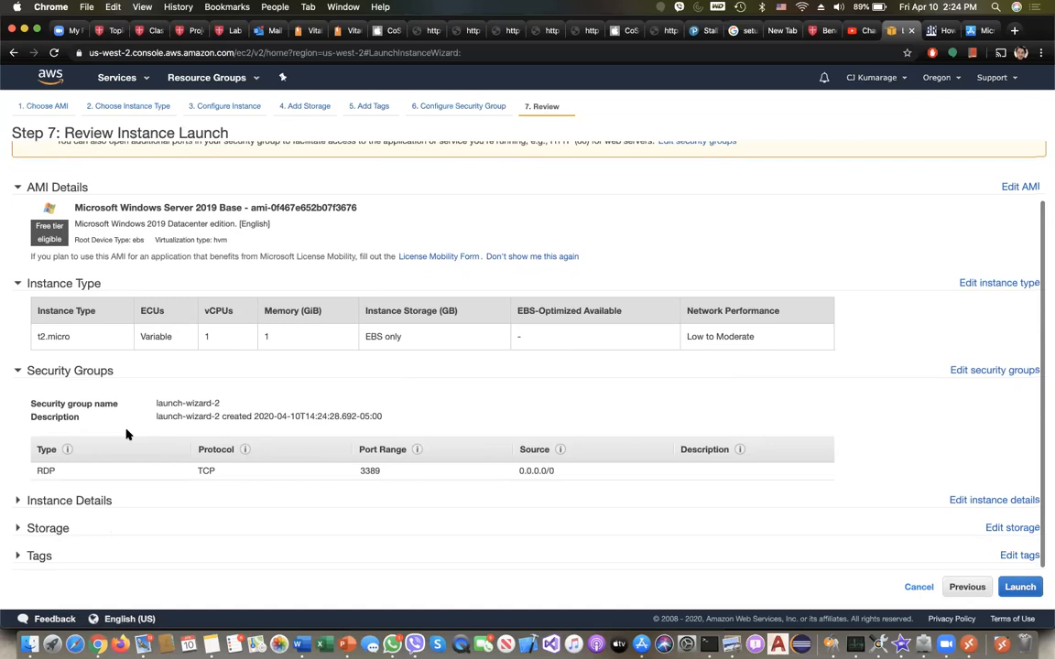
pyautogui.click(112, 502)
pyautogui.scroll(-8, 112, 504)
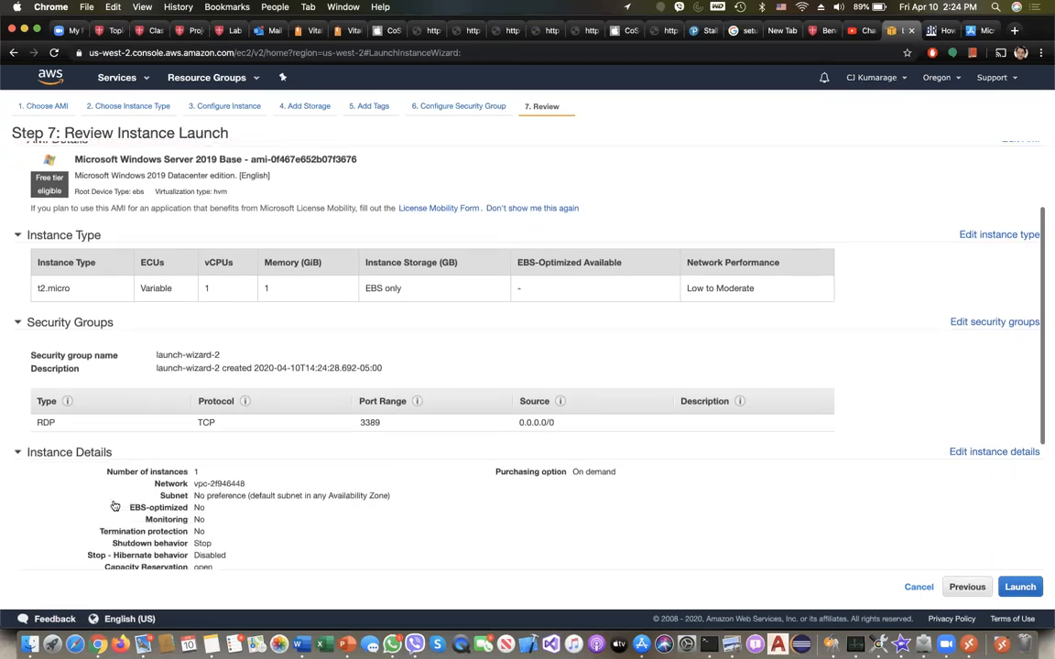
pyautogui.click(70, 529)
pyautogui.scroll(-2, 71, 527)
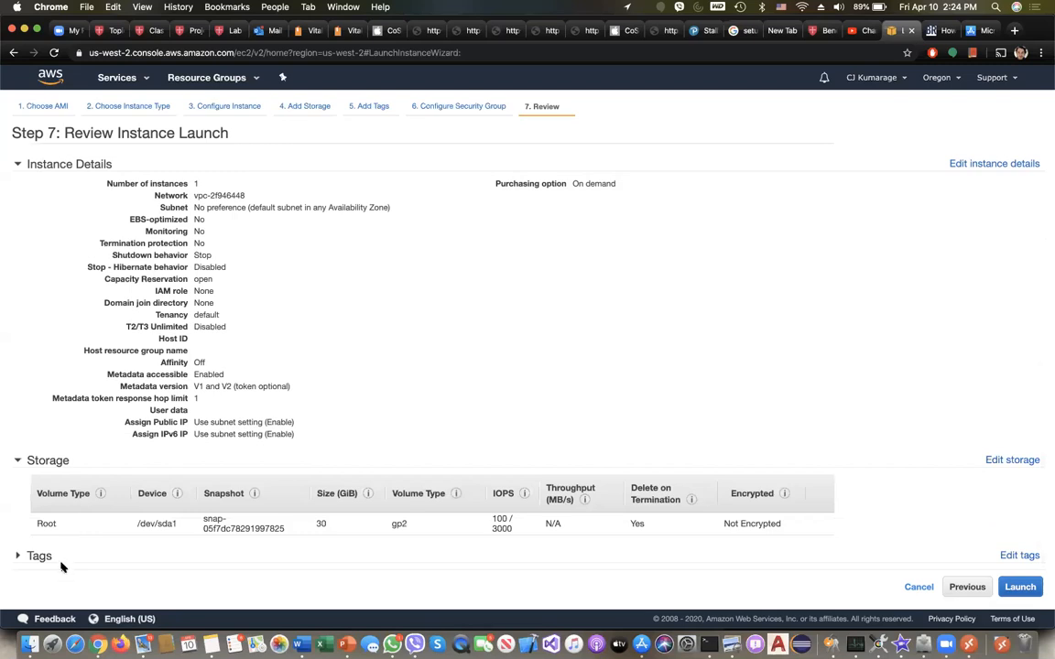
pyautogui.click(62, 556)
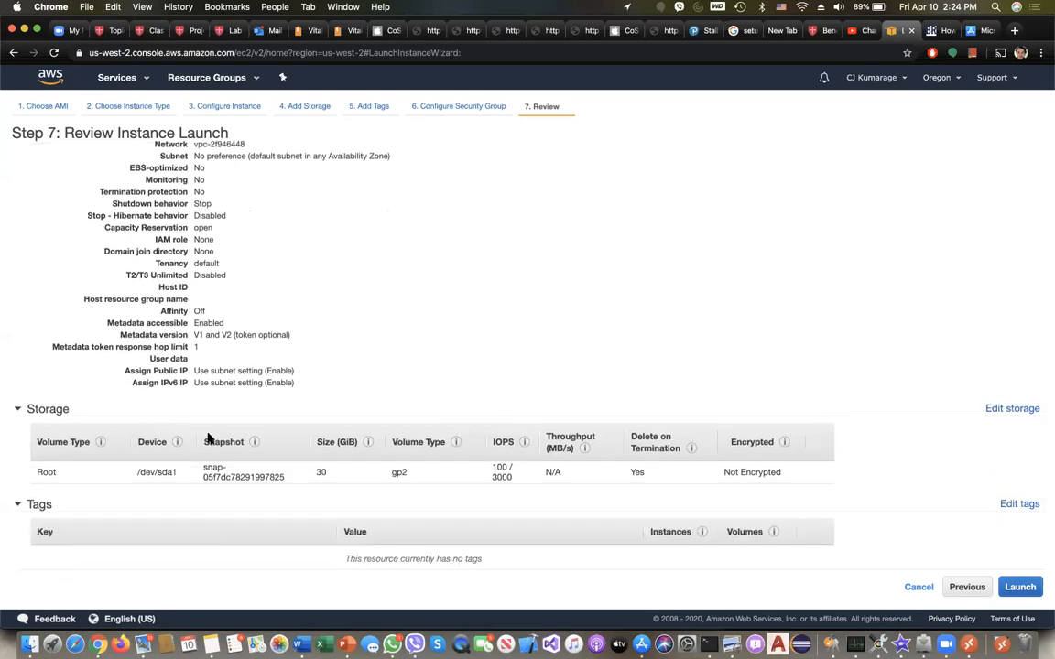
pyautogui.scroll(12, 209, 438)
pyautogui.scroll(-2, 209, 439)
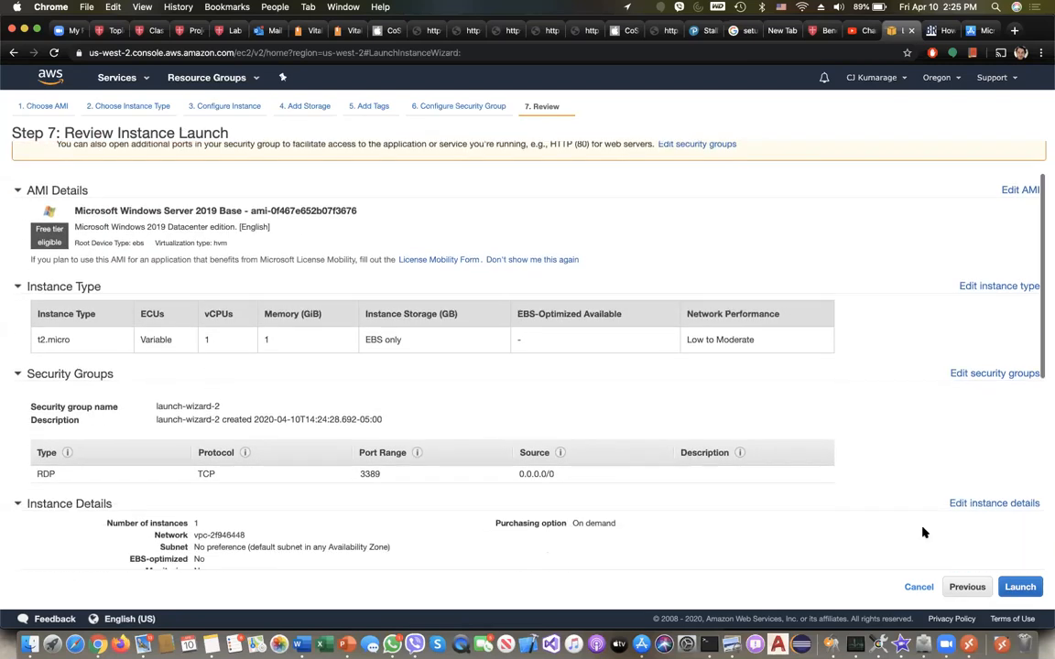
# Create a new key pair named AWSWindowsServer2019-2, save its .pem file in Downloads, and launch the instance
pyautogui.click(1014, 587)
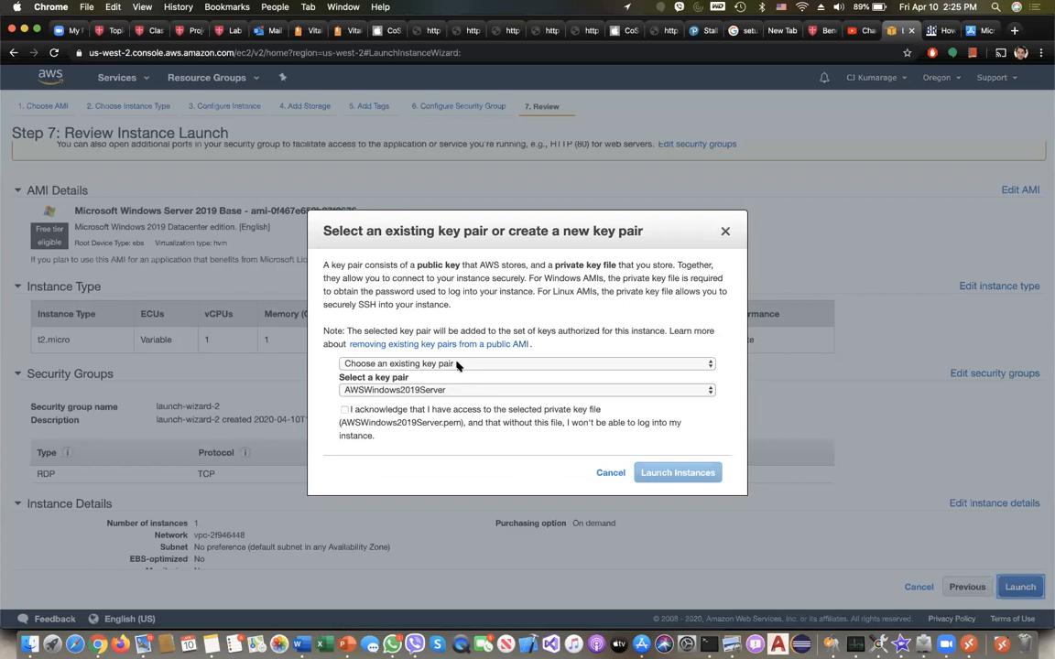
pyautogui.click(457, 364)
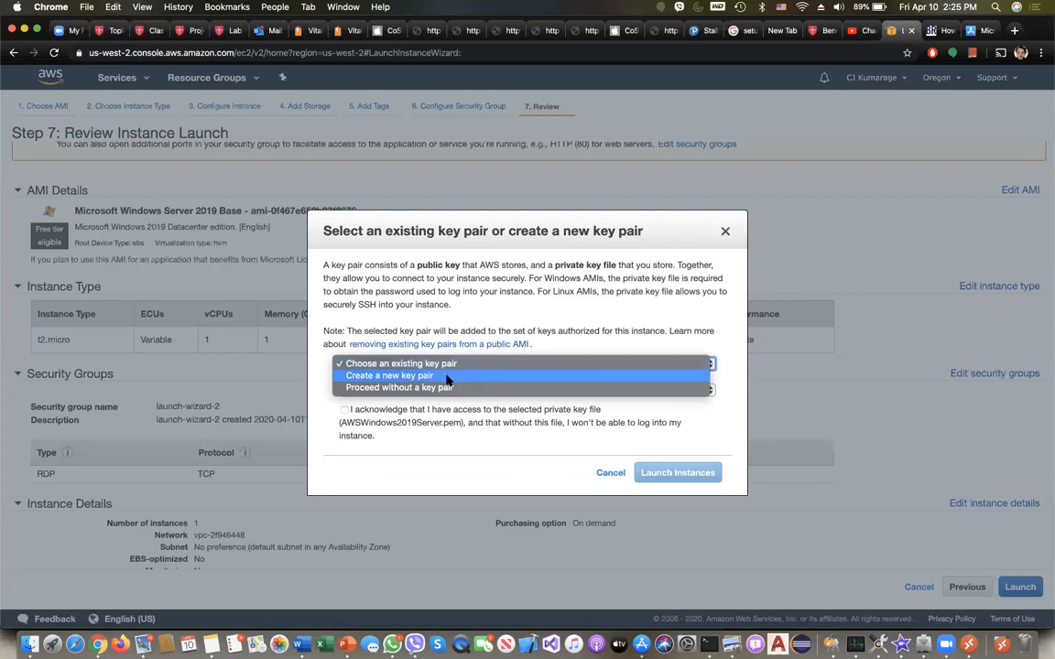
pyautogui.click(446, 376)
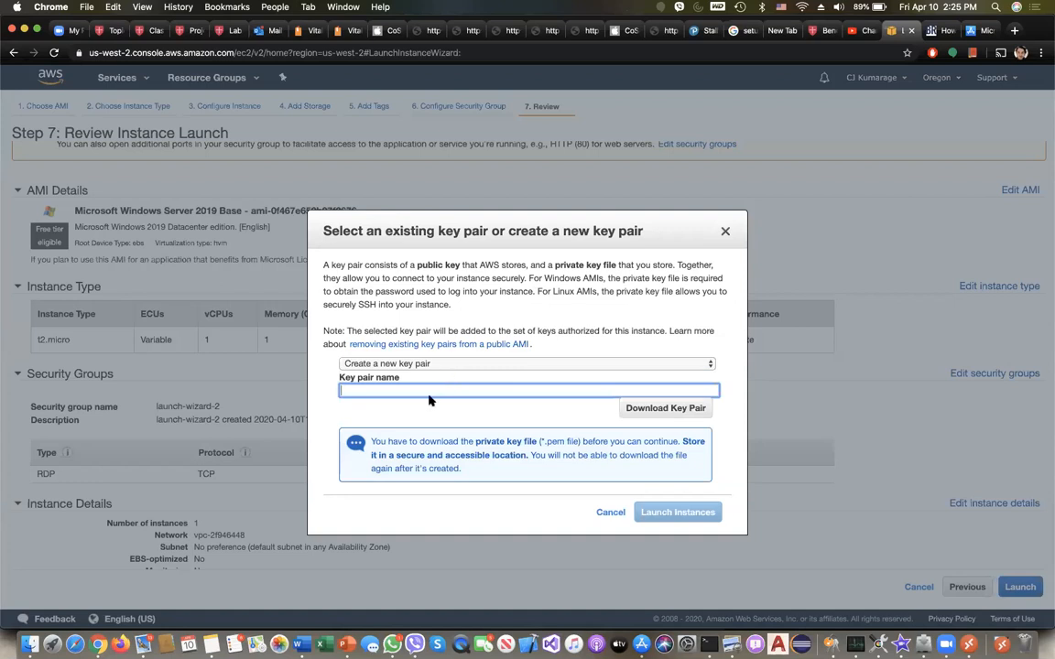
pyautogui.write('WSWindowsSwe')
pyautogui.write('ver2019-2')
pyautogui.click(668, 412)
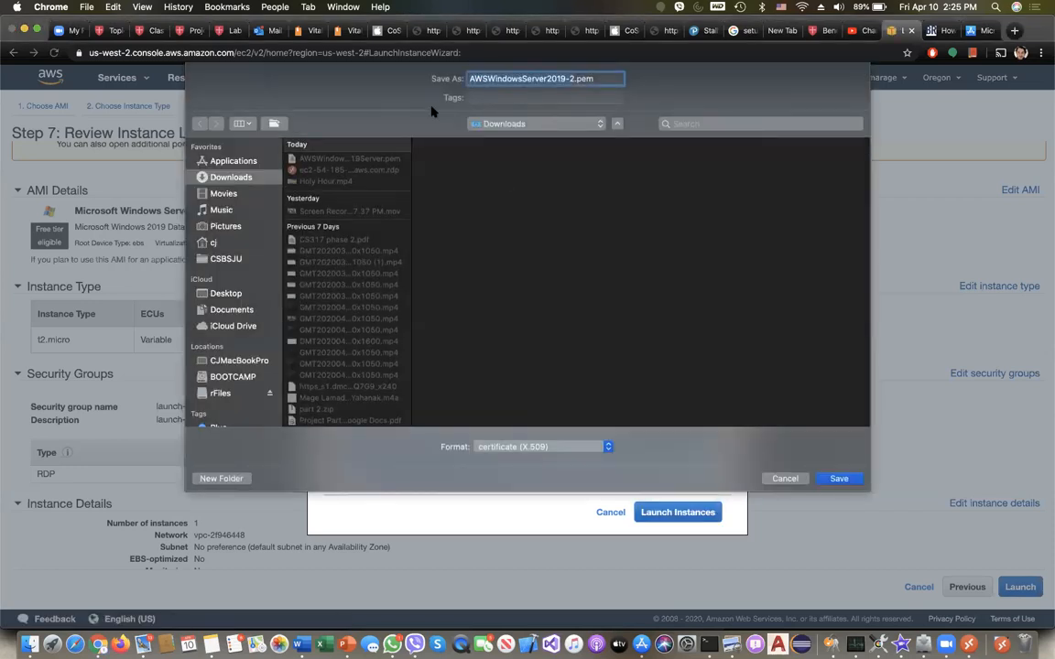
pyautogui.click(830, 478)
pyautogui.click(677, 513)
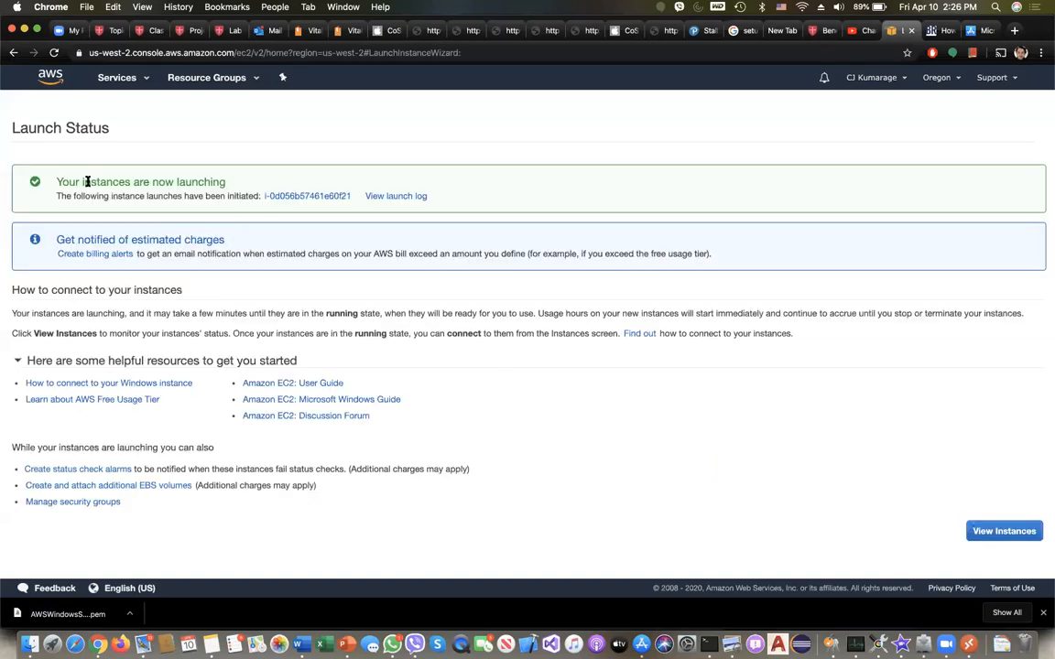
# View the list of instances and stop the older running instance, i-000633c85589d4c6d
pyautogui.click(1013, 538)
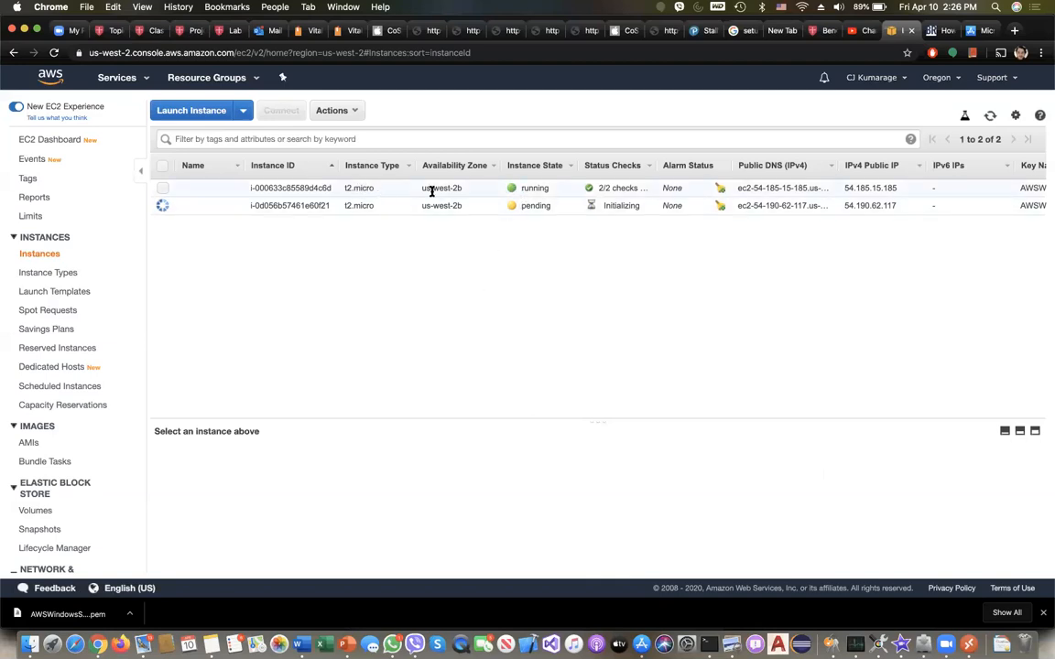
pyautogui.click(537, 188)
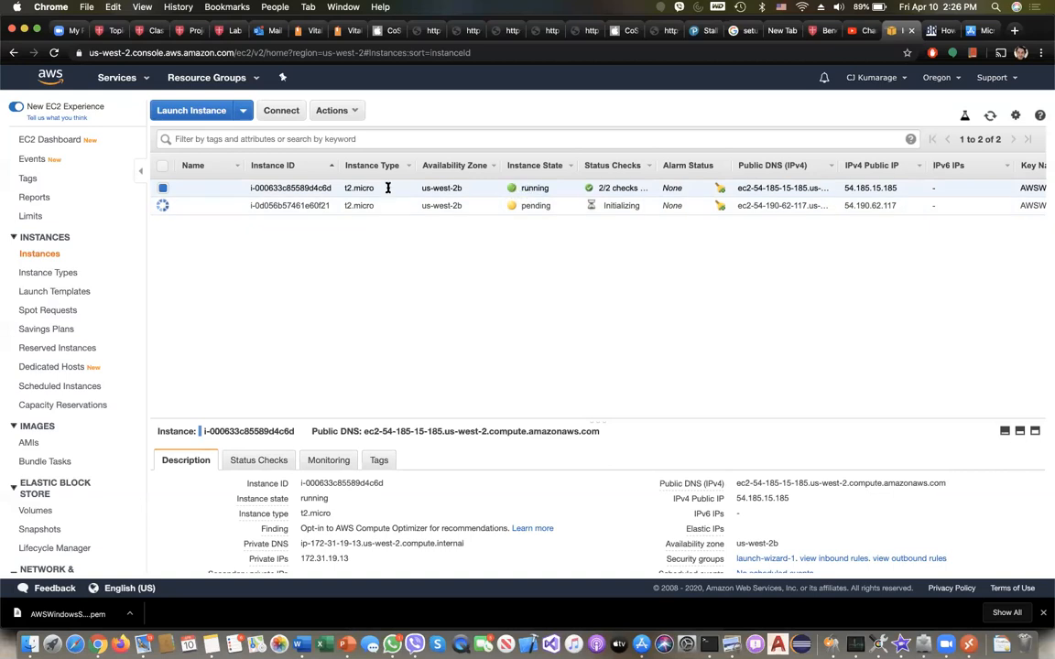
pyautogui.click(163, 188)
pyautogui.click(163, 189)
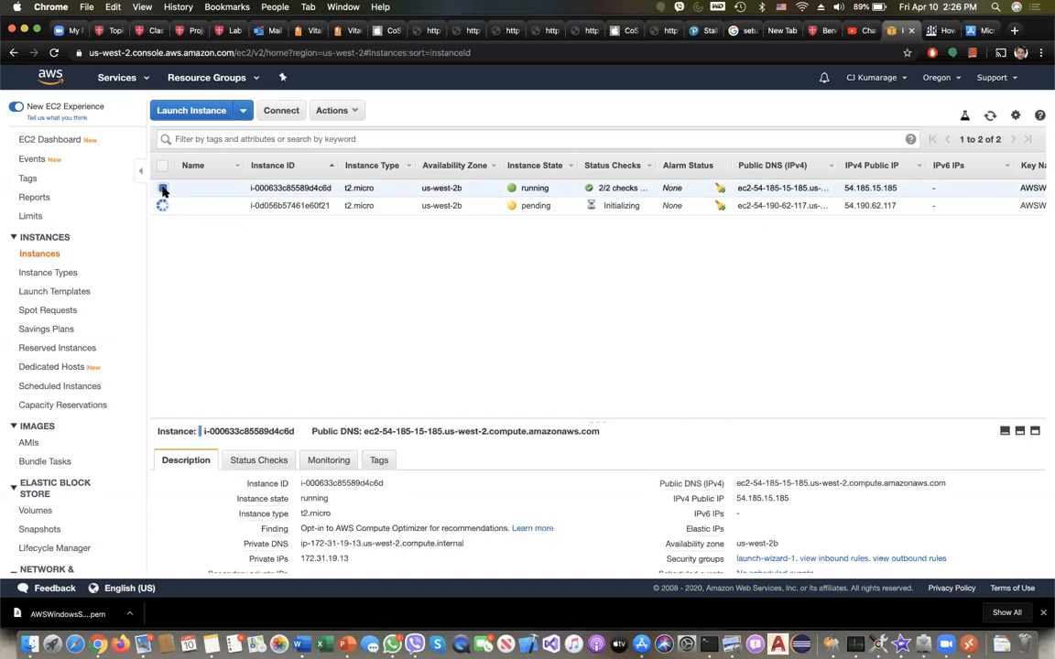
pyautogui.click(351, 115)
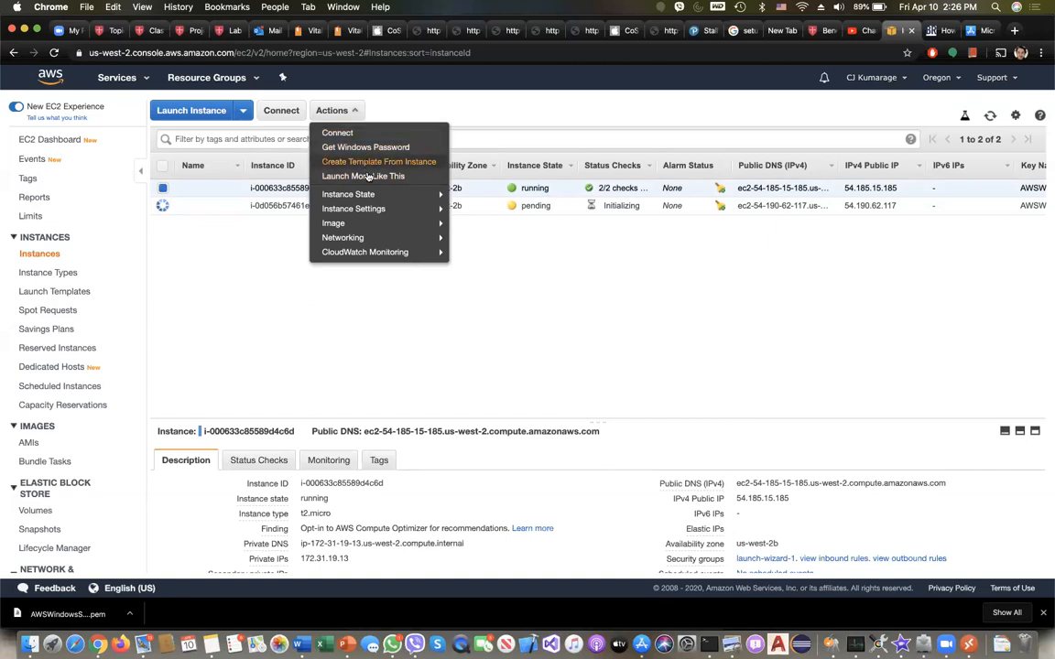
pyautogui.moveTo(366, 194)
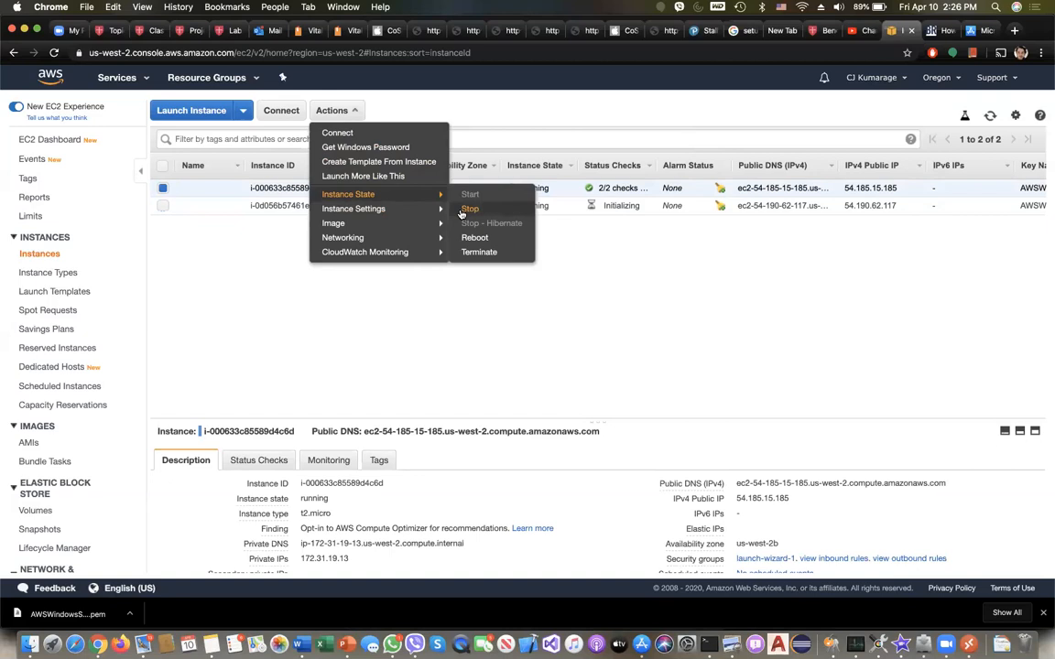
pyautogui.click(467, 210)
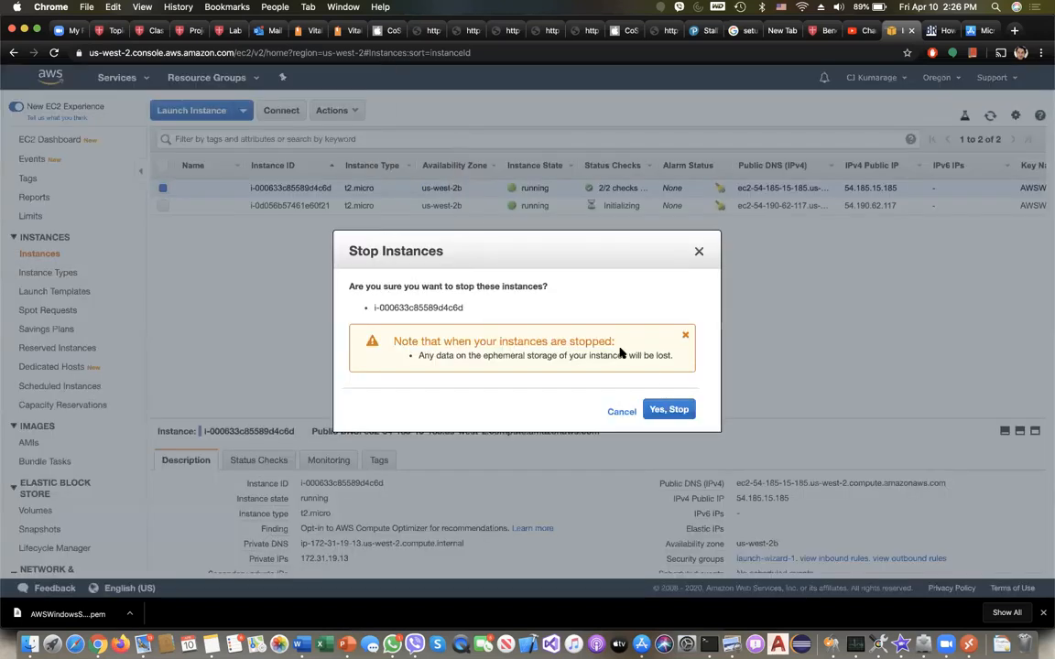
pyautogui.click(668, 410)
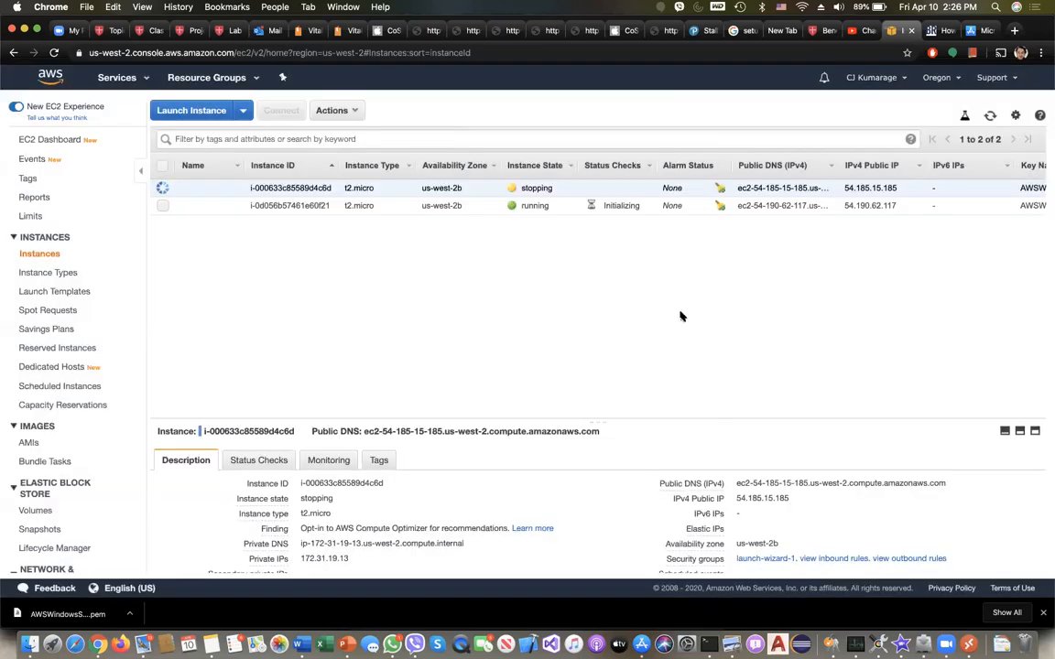
# Select only the newly launched instance, i-0d056b57461e60f21, and open its connection options
pyautogui.click(163, 205)
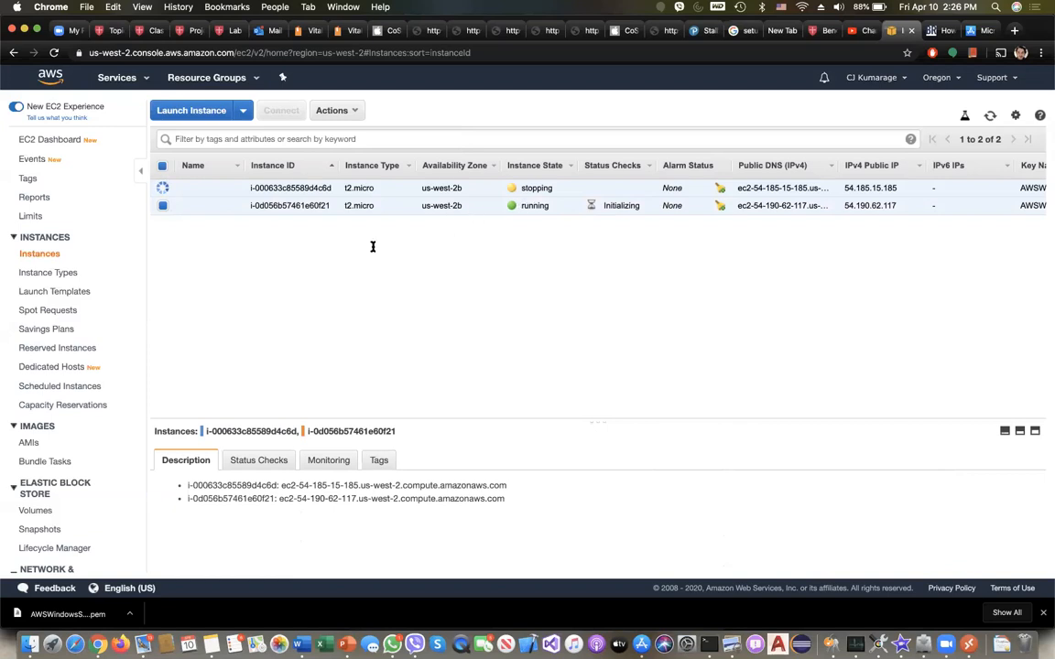
pyautogui.click(333, 111)
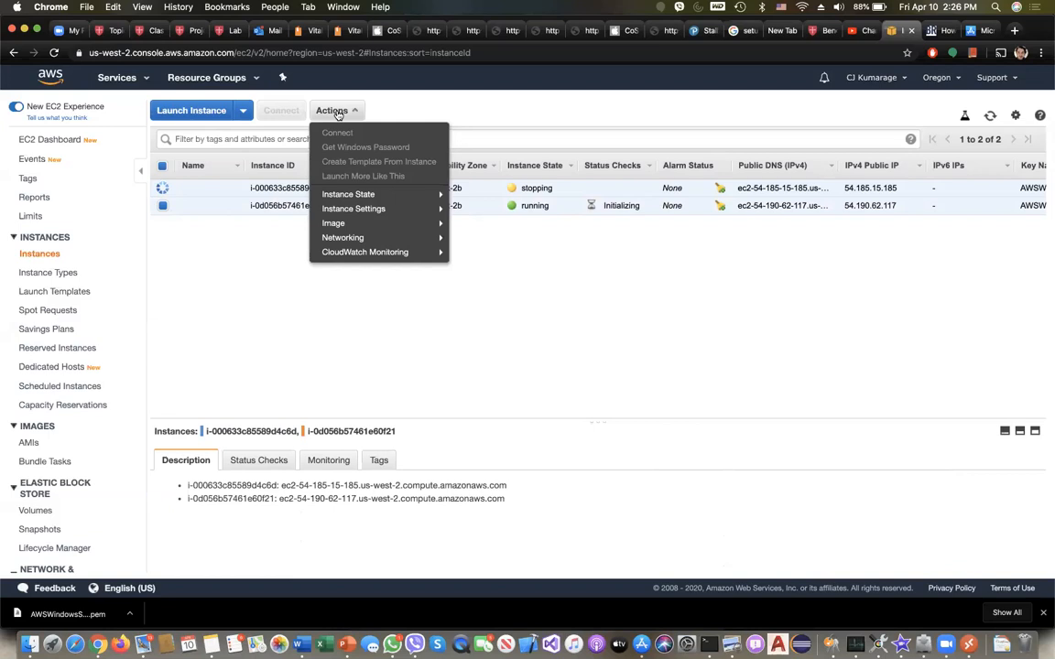
pyautogui.click(222, 207)
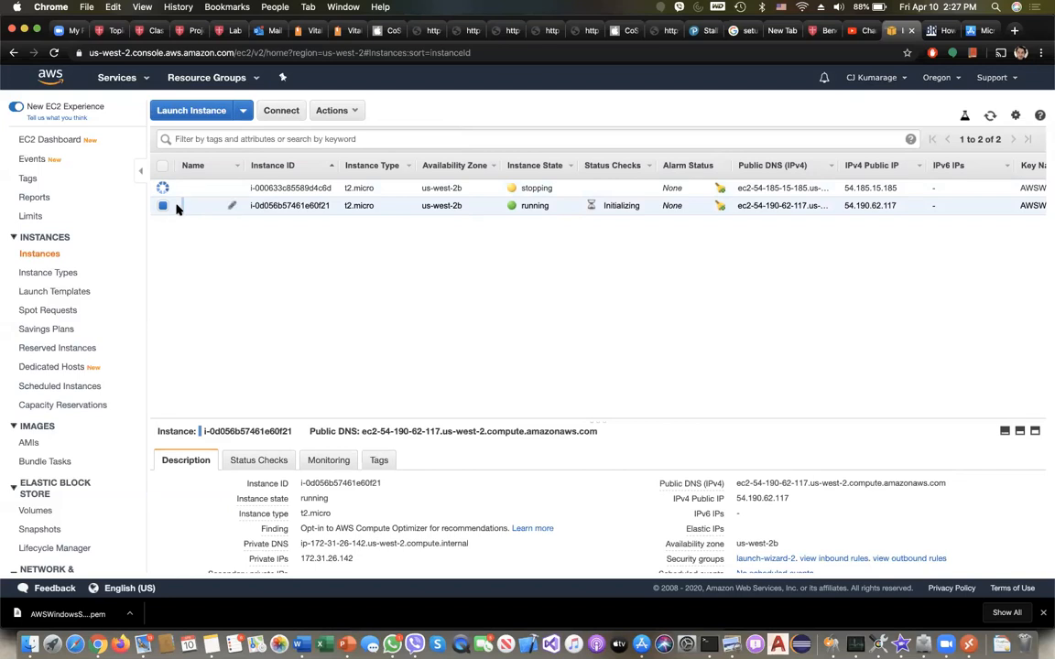
pyautogui.click(284, 113)
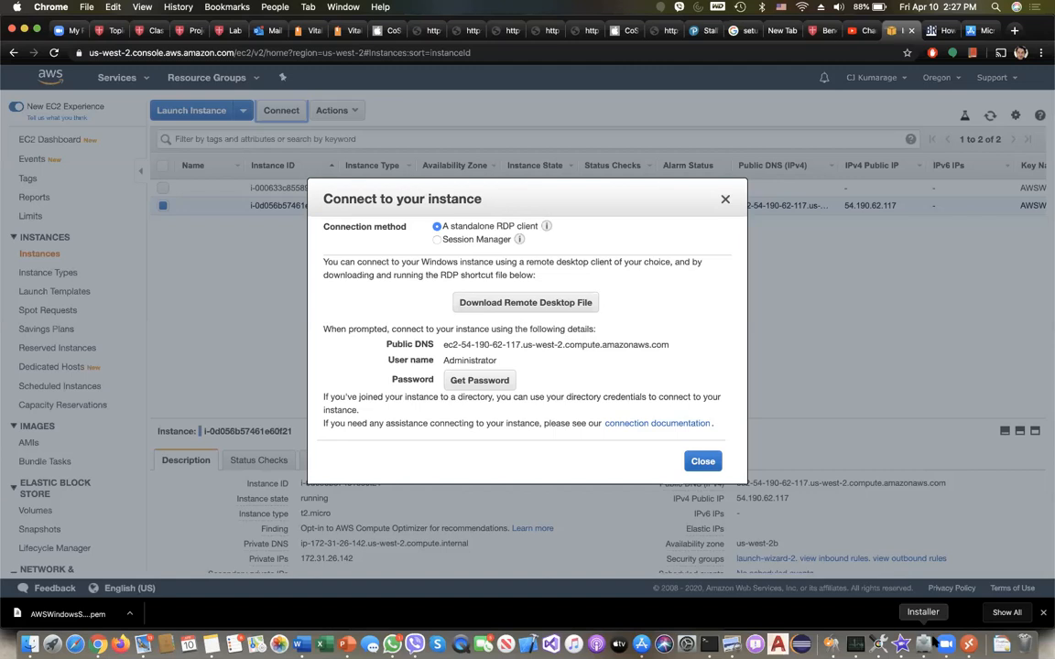
# Open Microsoft Remote Desktop 10 from its App Store page, and switch back to the AWS console in Chrome
pyautogui.click(641, 644)
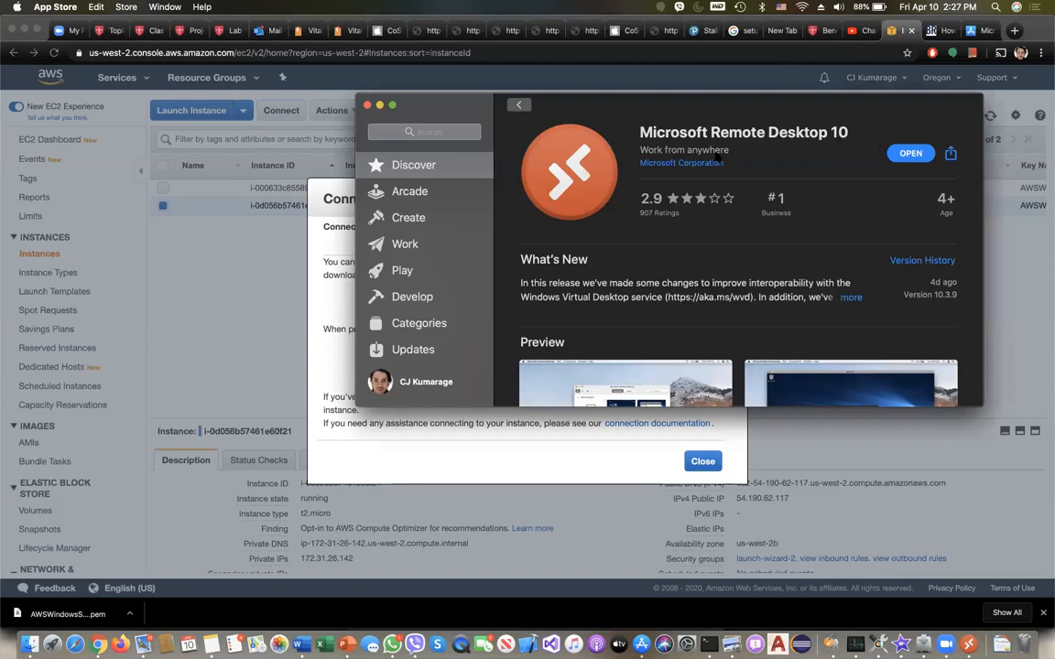
pyautogui.click(910, 152)
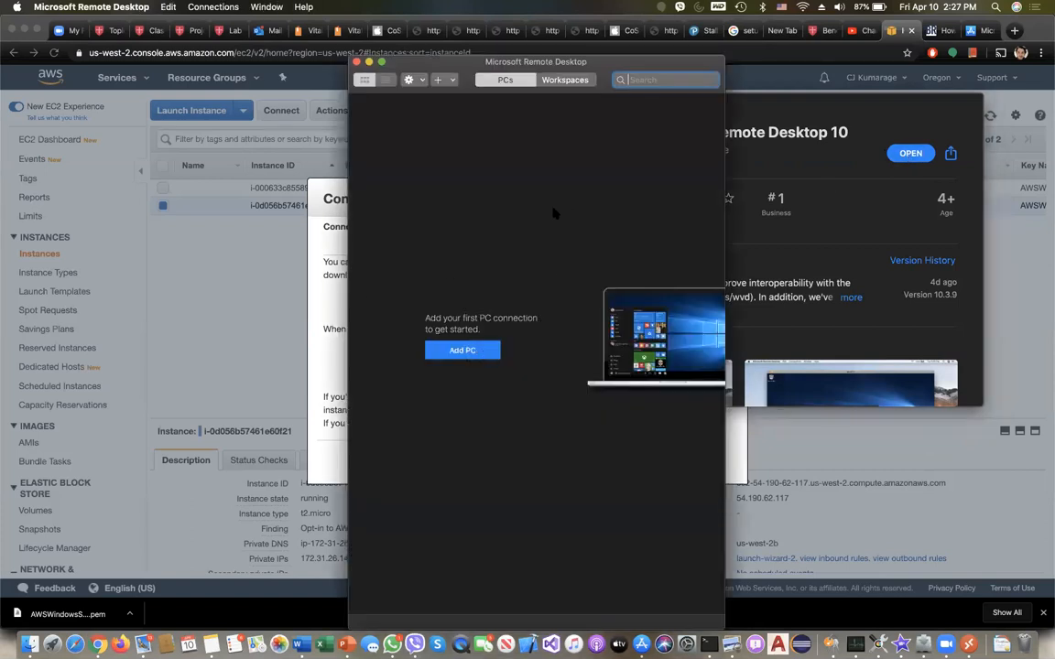
pyautogui.click(335, 302)
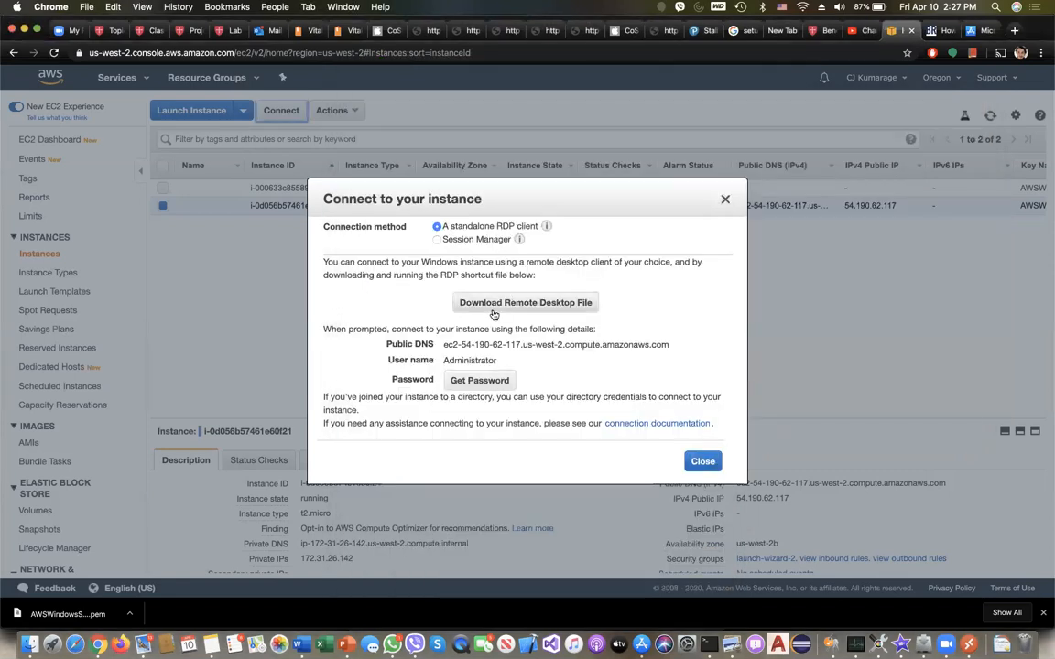
# Download the new instance's remote desktop file and save it in Downloads
pyautogui.click(501, 304)
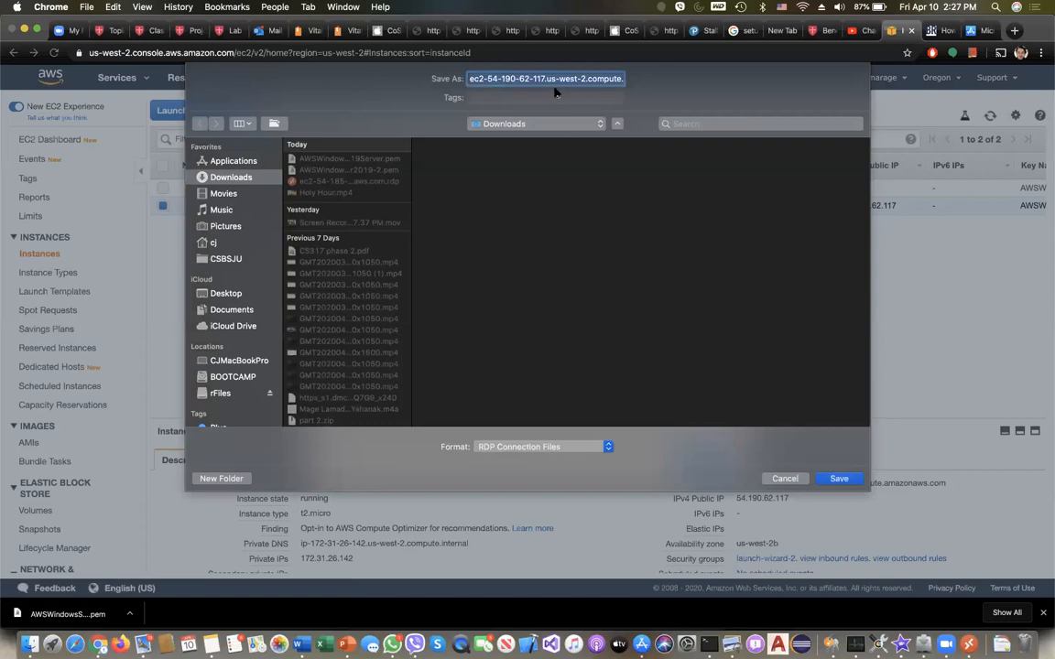
pyautogui.click(839, 478)
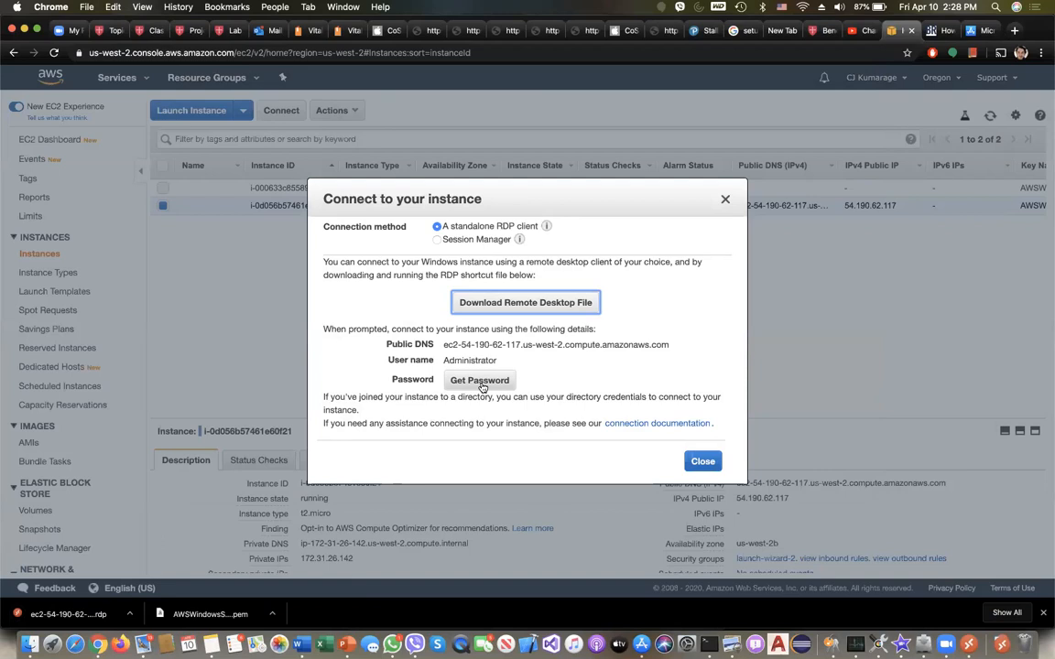
# Try to retrieve the instance's Windows password, and reopen its connection options
pyautogui.click(481, 383)
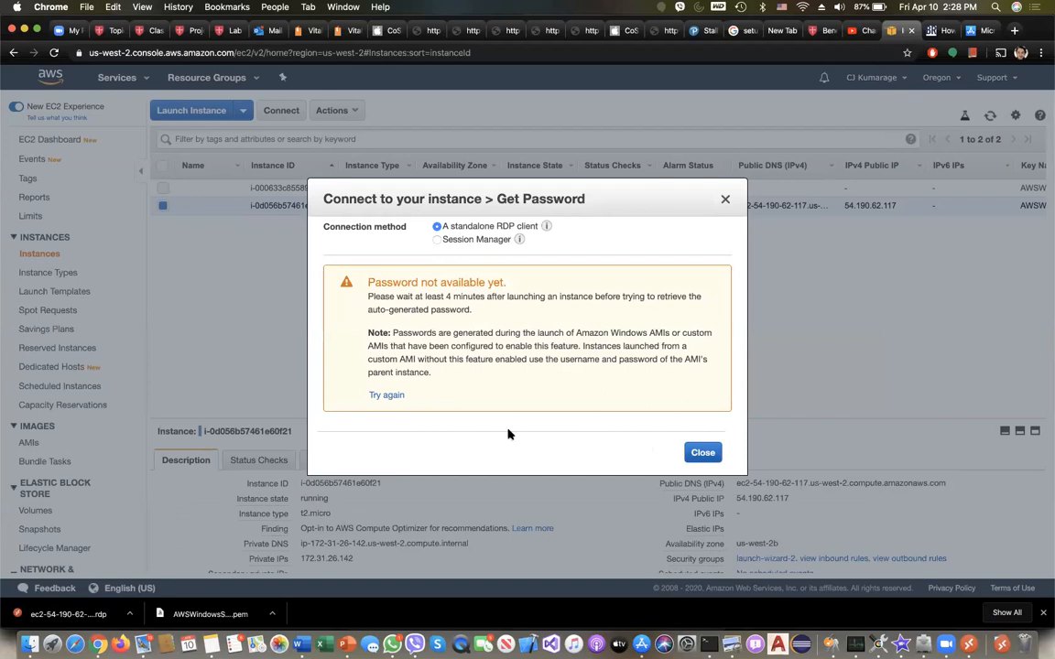
pyautogui.click(703, 453)
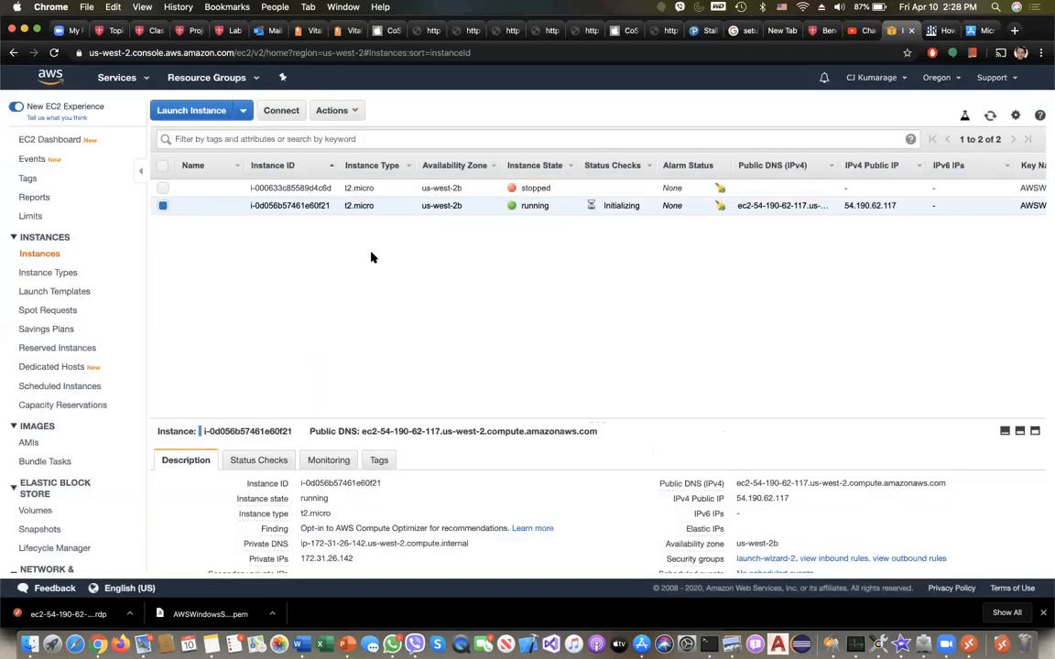
pyautogui.click(281, 111)
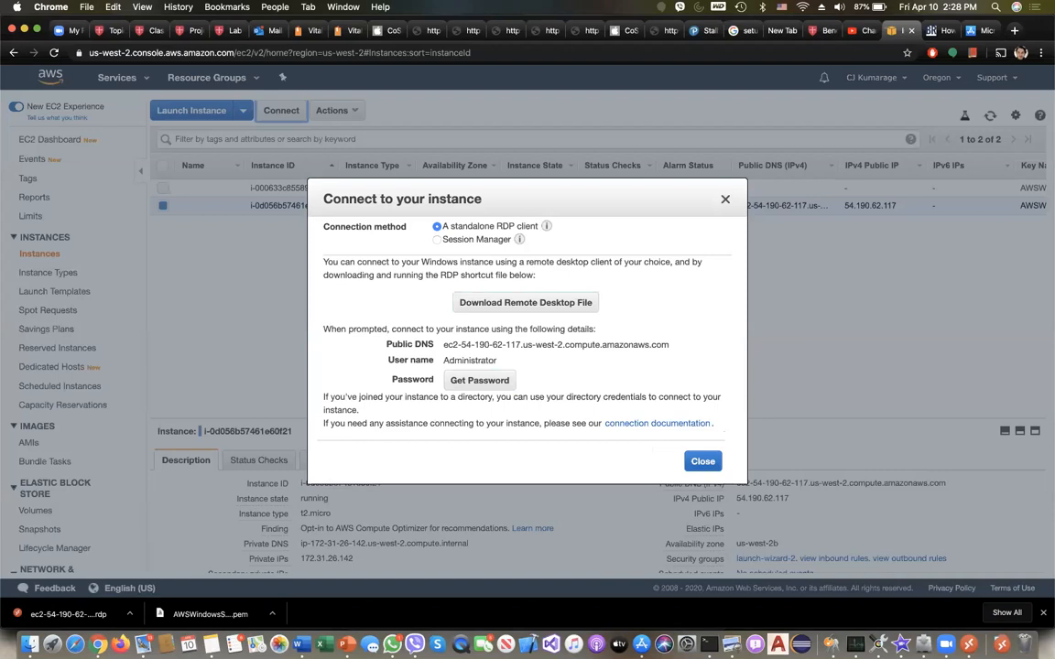
pyautogui.click(64, 614)
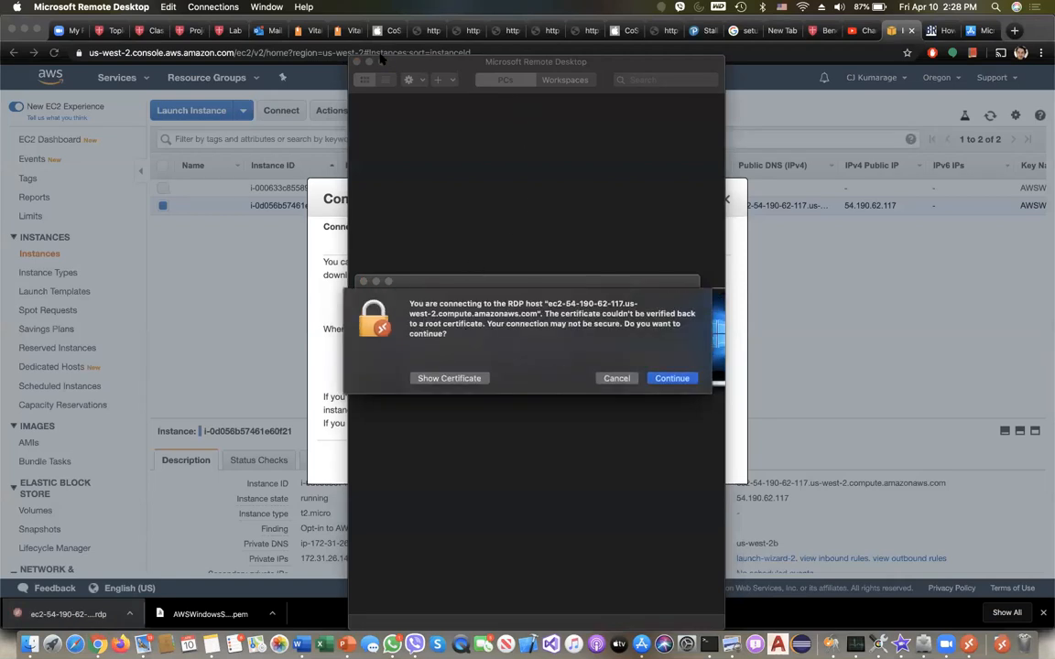
pyautogui.click(673, 378)
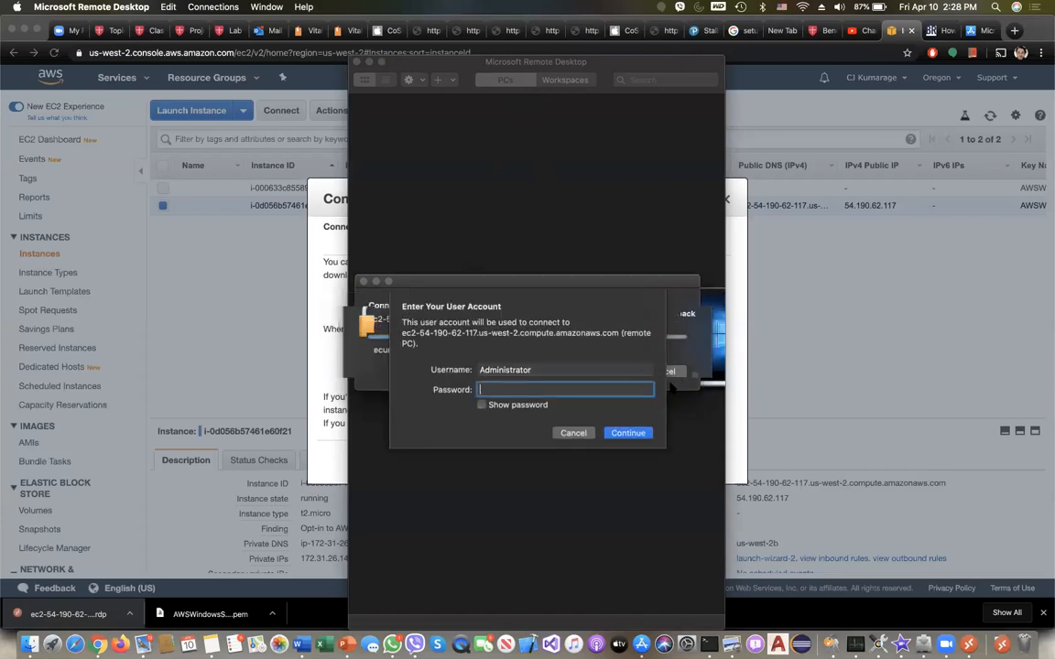
pyautogui.click(574, 433)
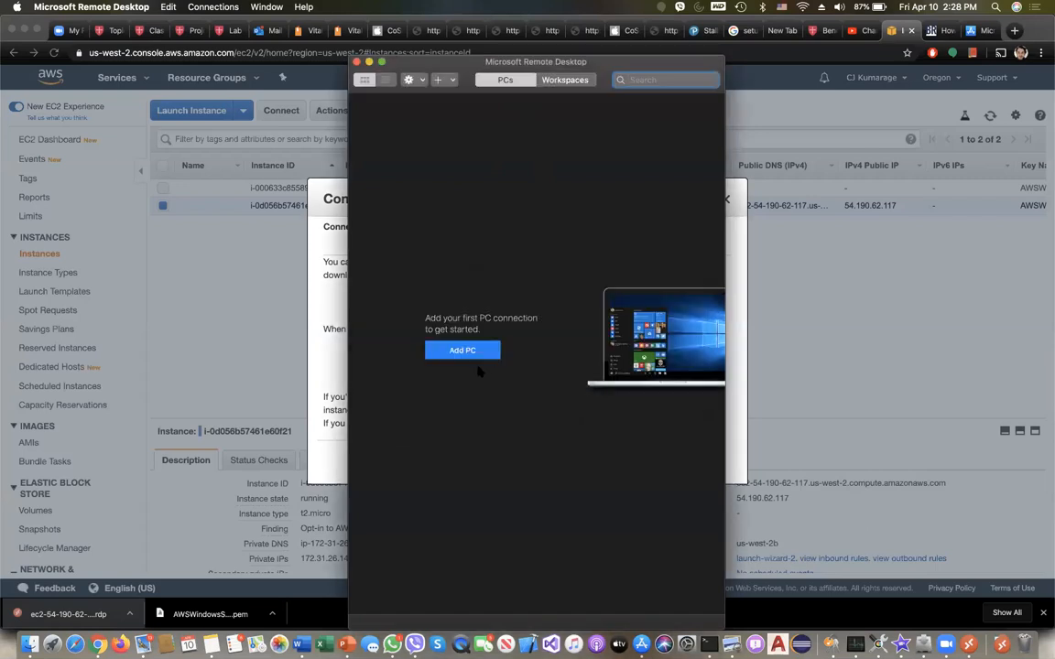
pyautogui.click(57, 613)
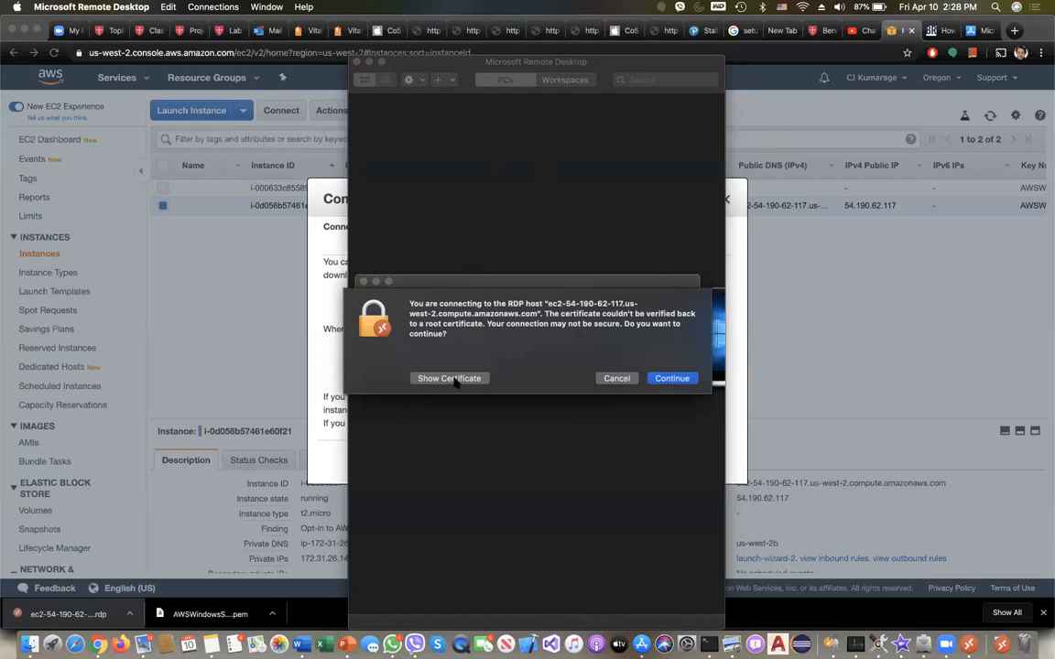
pyautogui.click(454, 379)
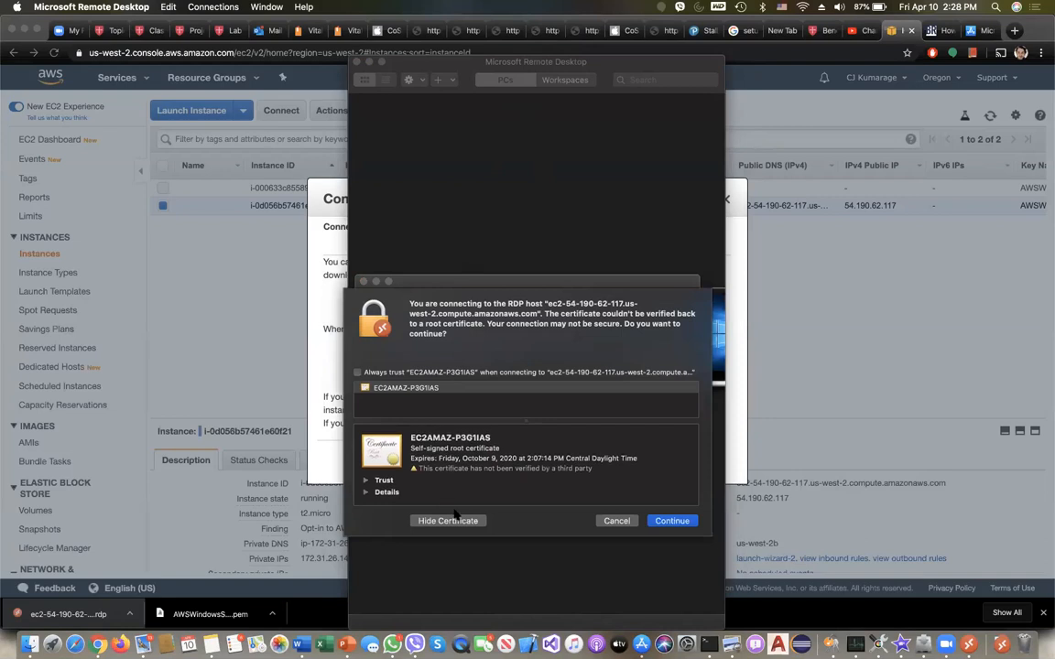
pyautogui.click(665, 522)
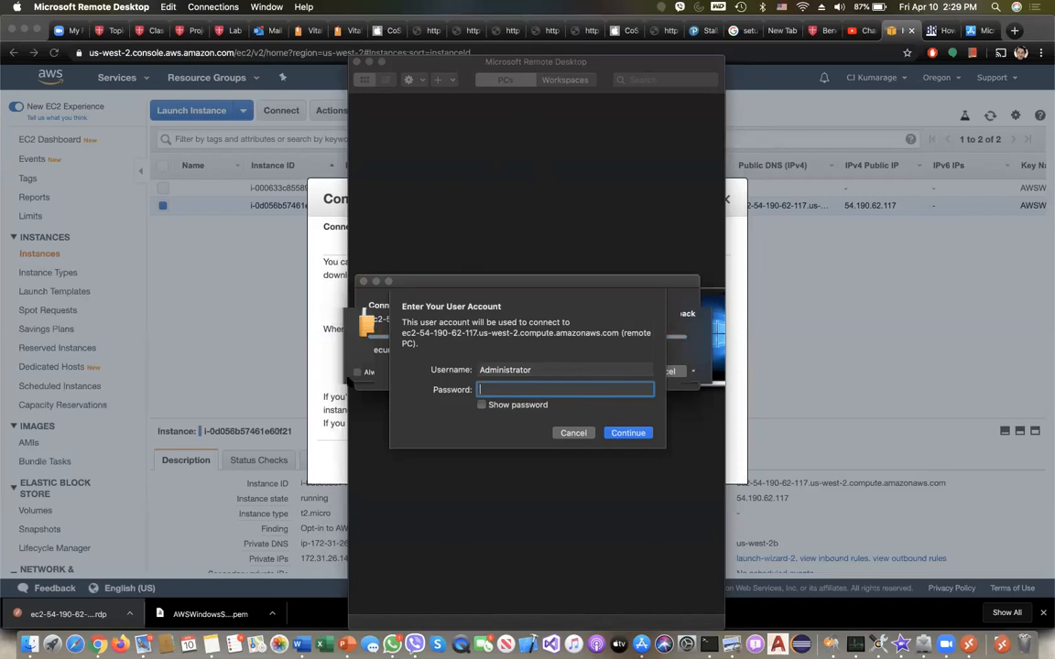
pyautogui.click(337, 382)
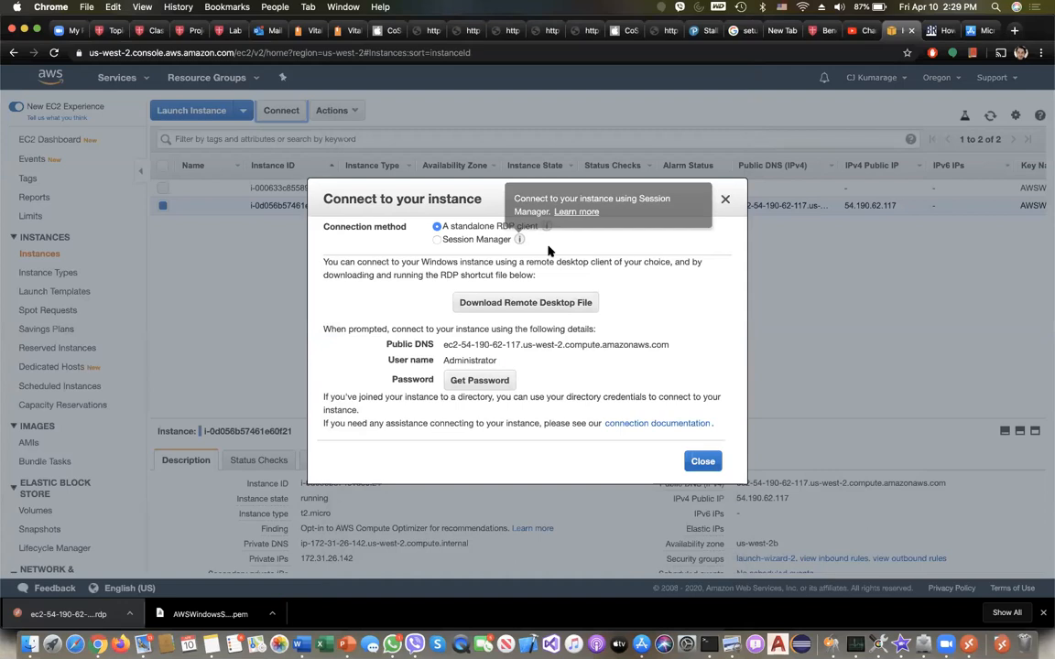
# Request the instance's Windows password and load the key pair file AWSWindowsServer2019-2.pem from Downloads
pyautogui.click(485, 381)
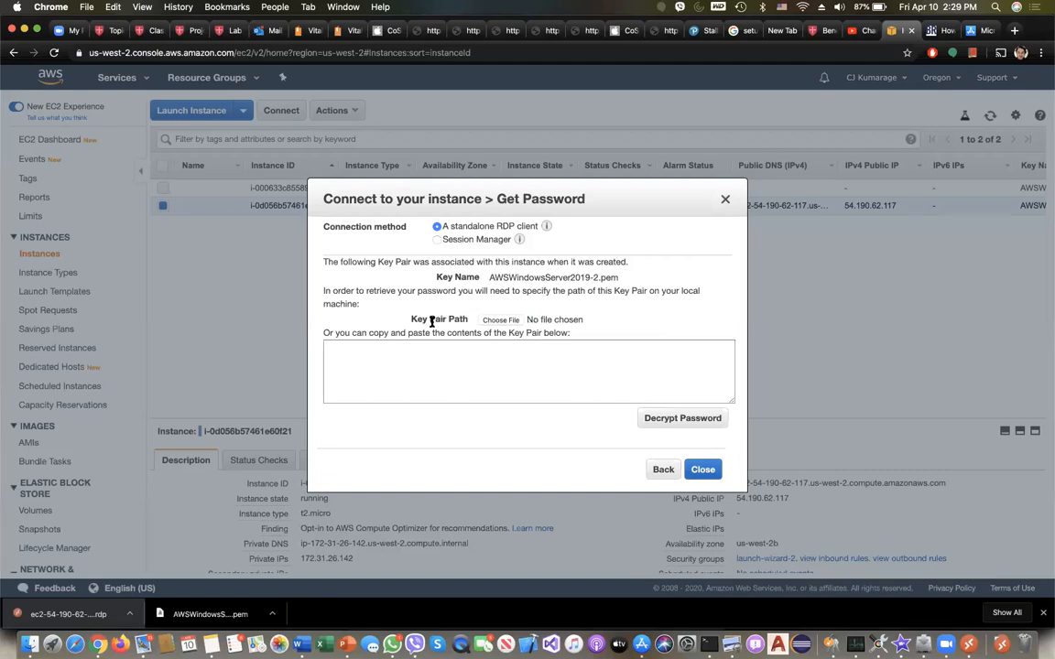
pyautogui.moveTo(411, 319); pyautogui.dragTo(466, 319)
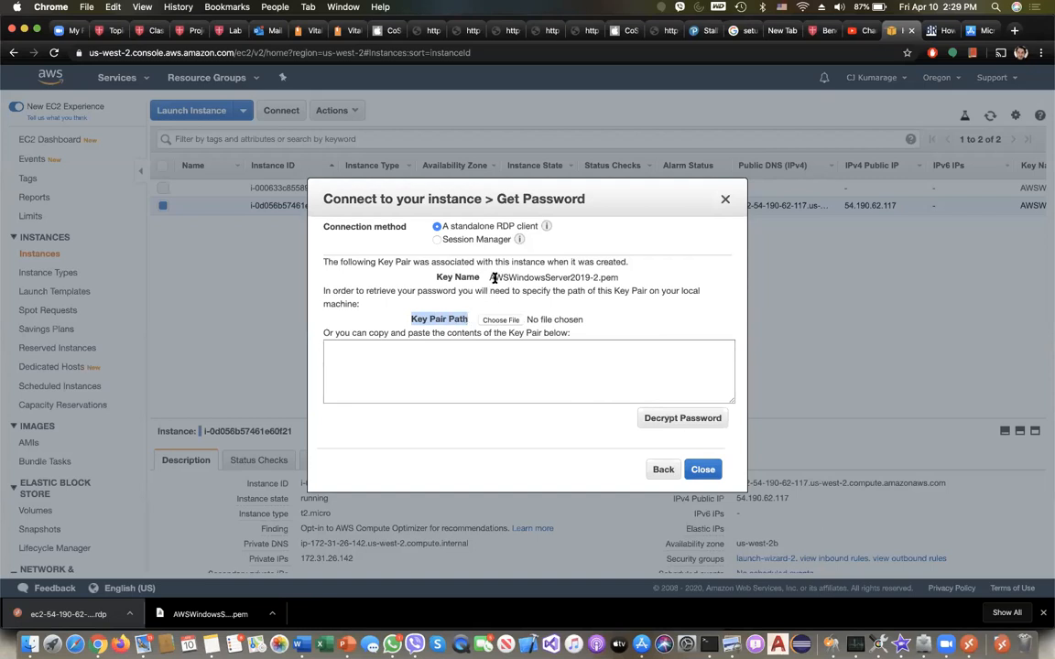
pyautogui.click(496, 278)
pyautogui.moveTo(490, 277); pyautogui.dragTo(621, 280)
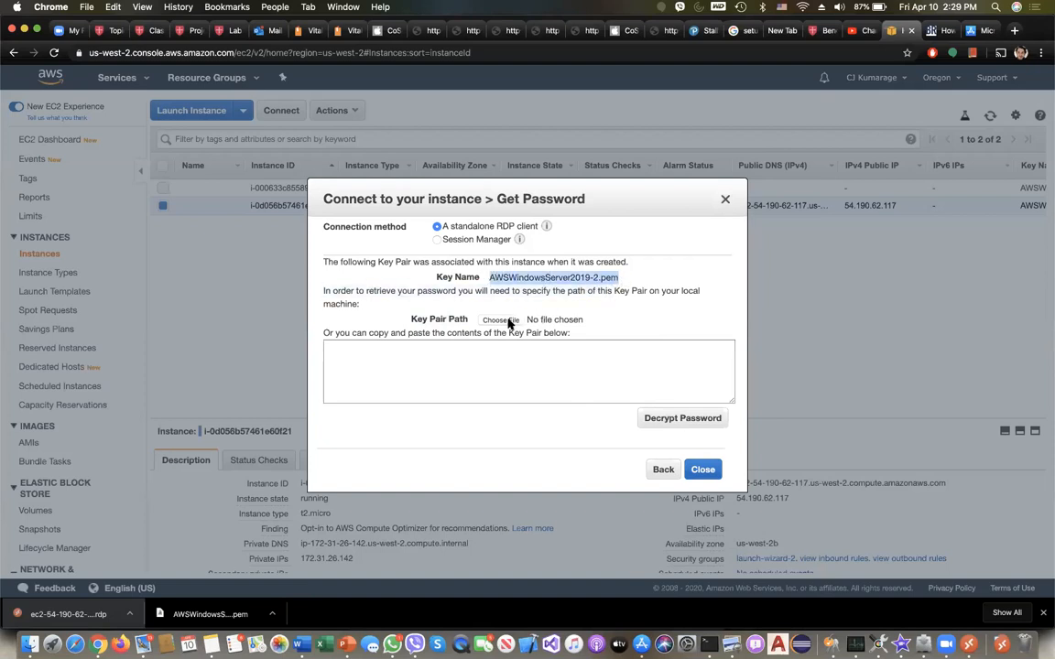
pyautogui.click(502, 321)
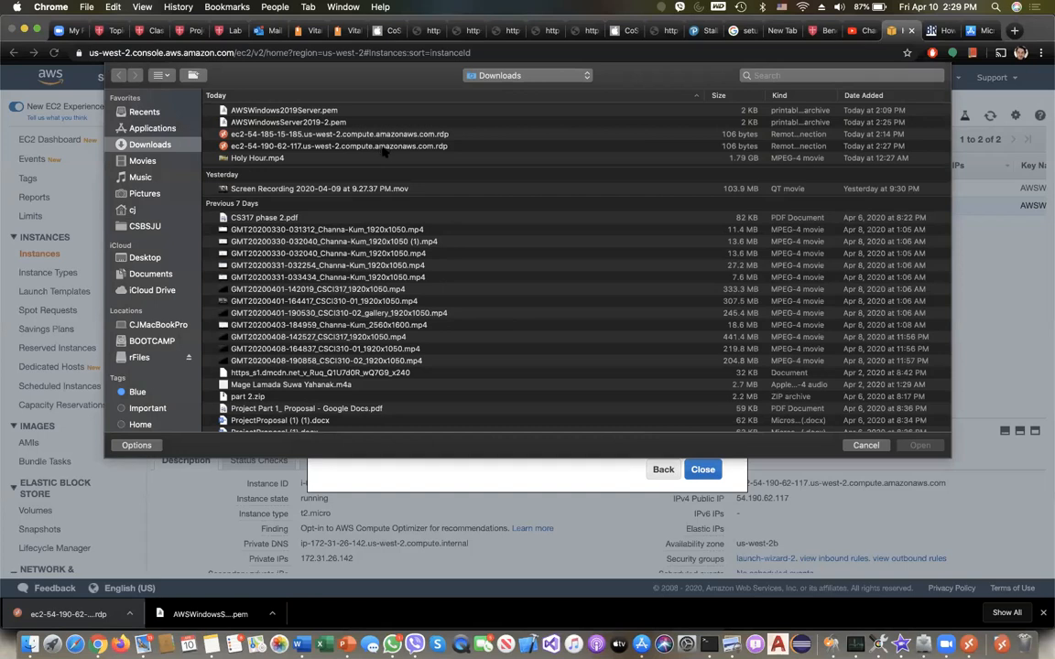
pyautogui.click(381, 156)
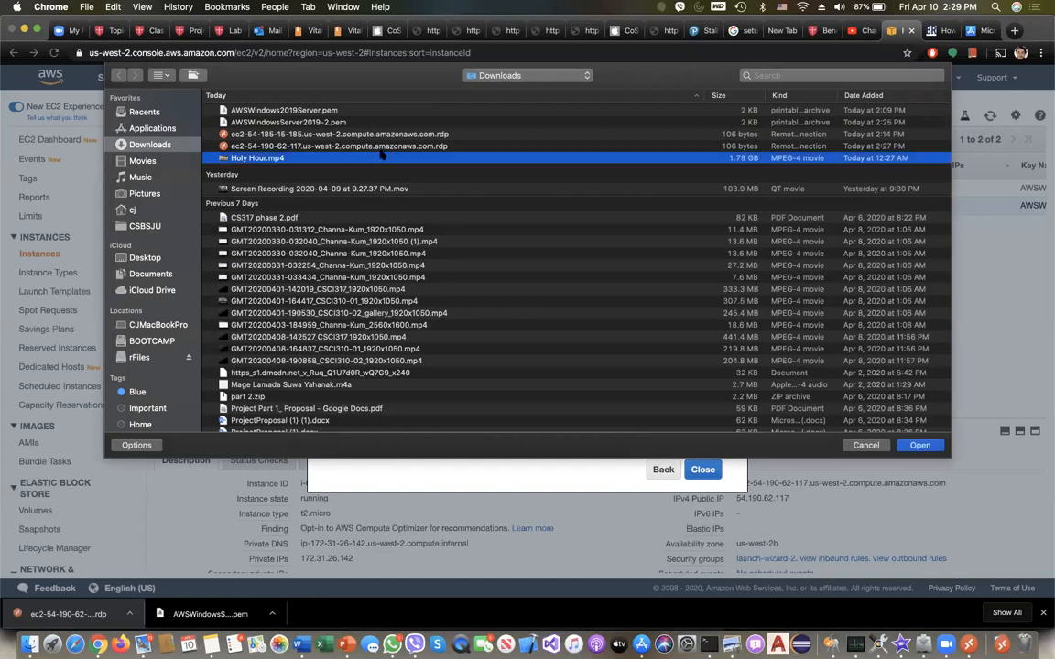
pyautogui.click(378, 124)
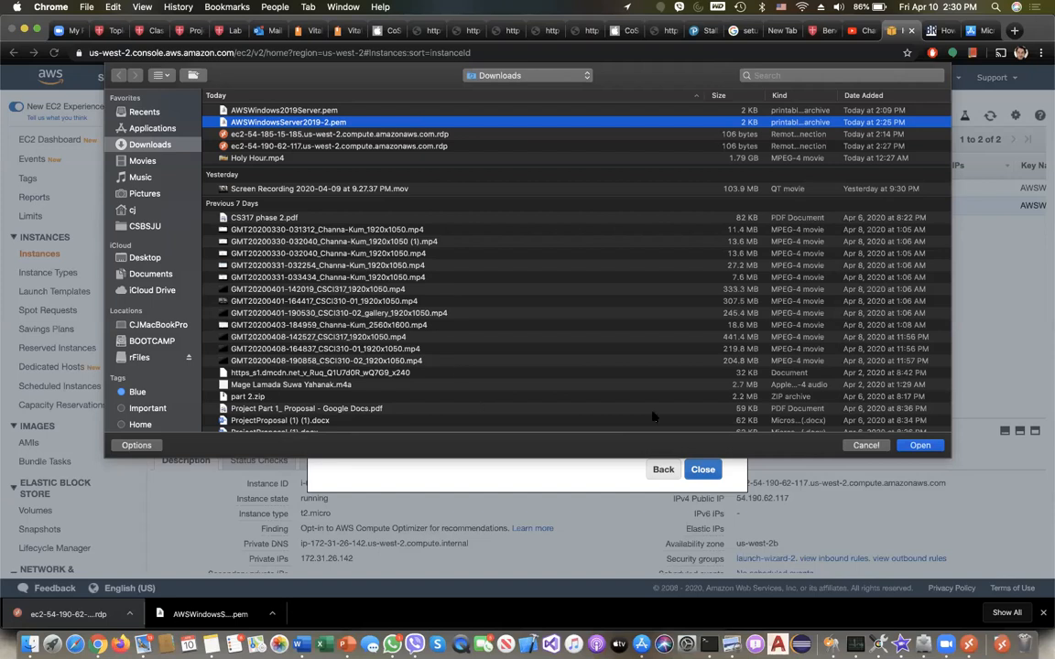
pyautogui.press('Return')
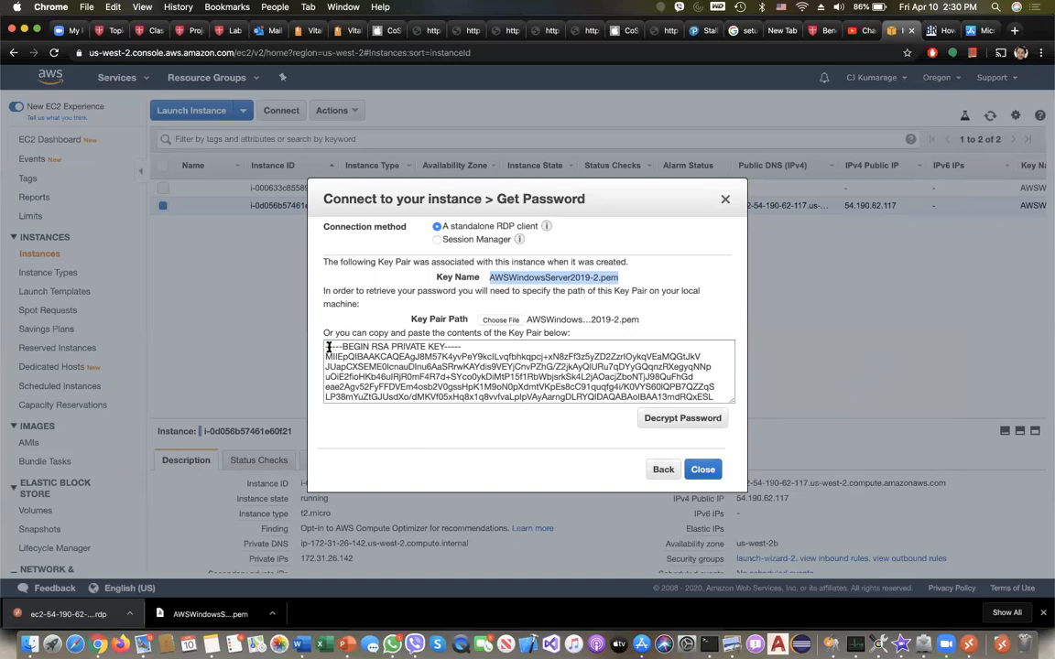
pyautogui.click(341, 352)
pyautogui.moveTo(342, 352); pyautogui.dragTo(402, 376)
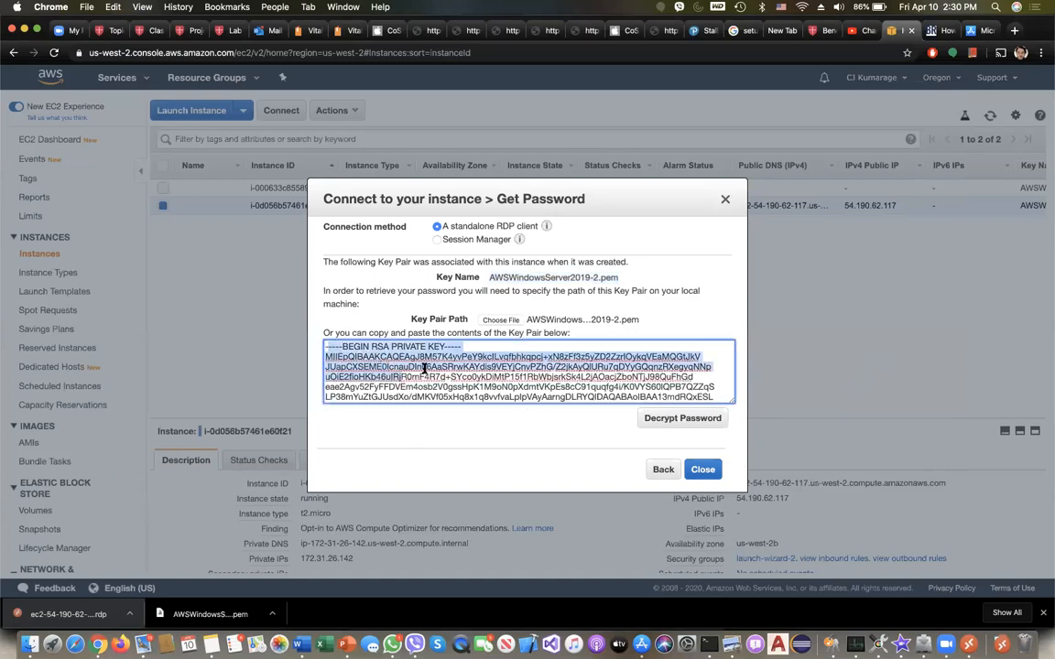
pyautogui.click(450, 358)
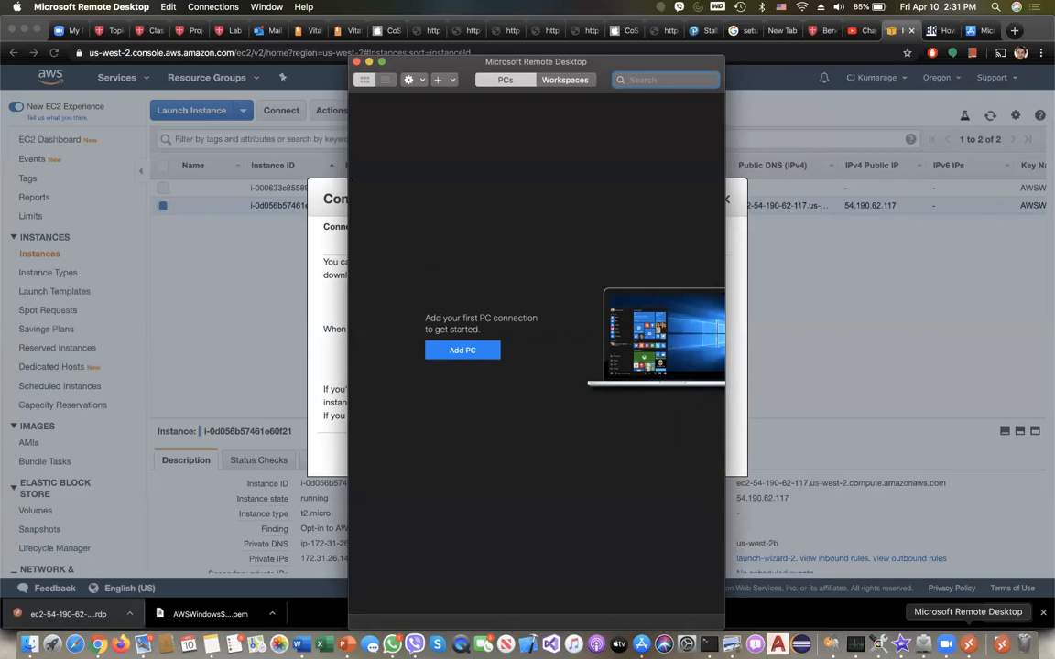
pyautogui.click(1002, 645)
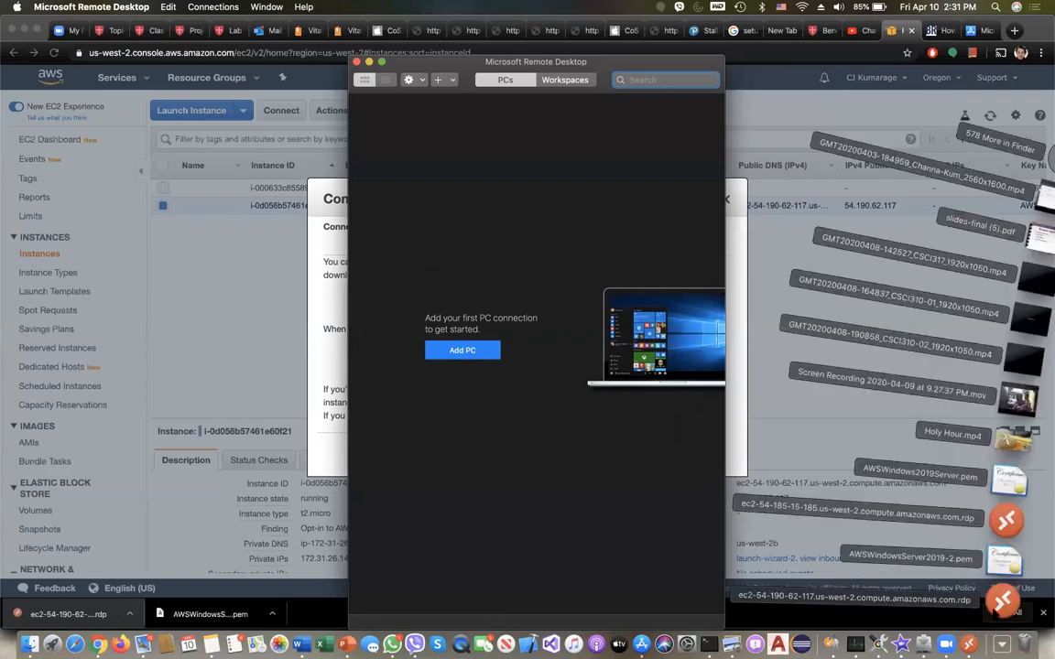
pyautogui.click(898, 517)
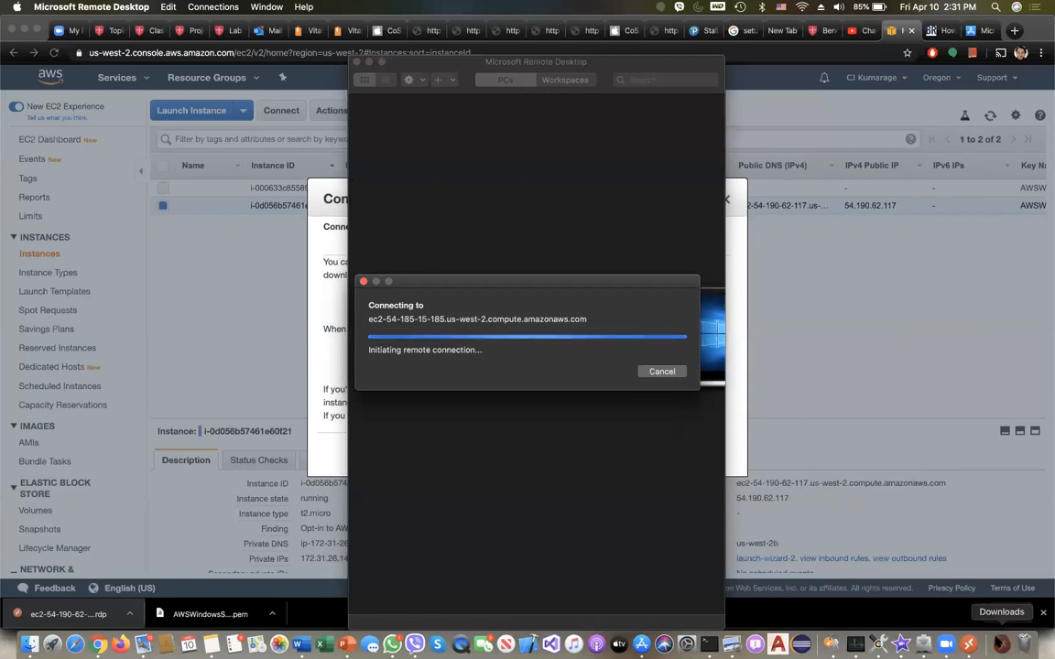
pyautogui.click(1001, 643)
pyautogui.click(1003, 598)
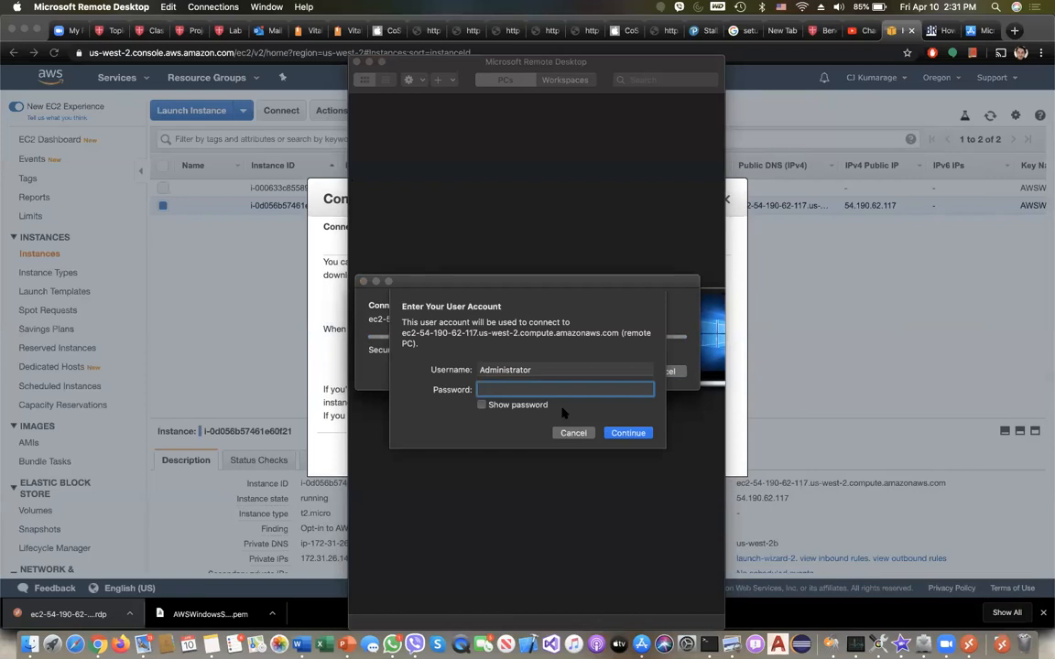
pyautogui.press('super+v')
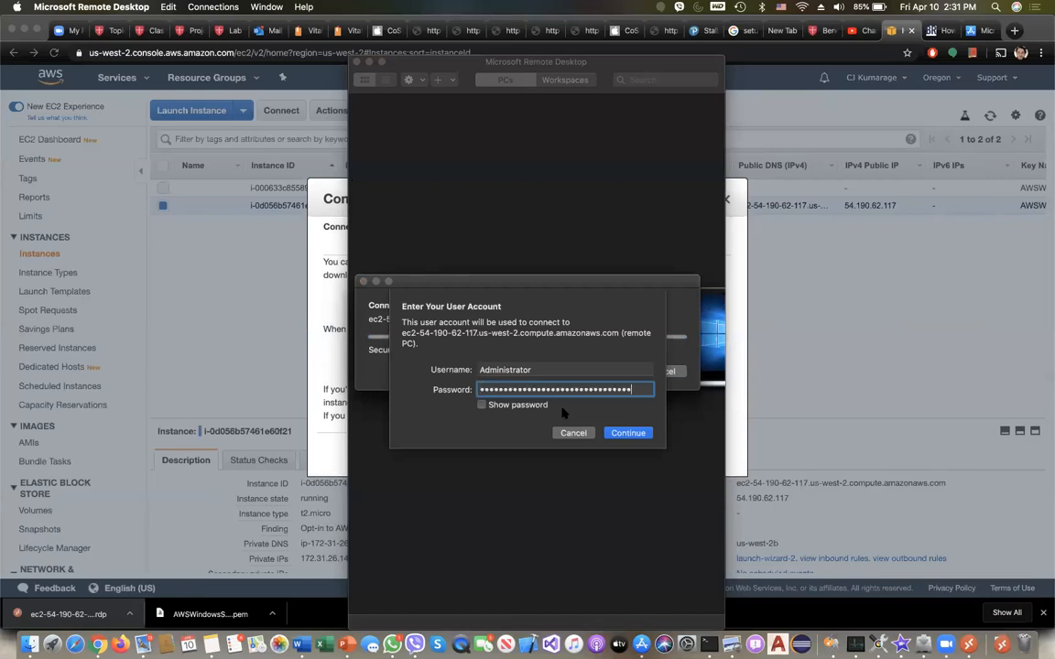
pyautogui.click(630, 436)
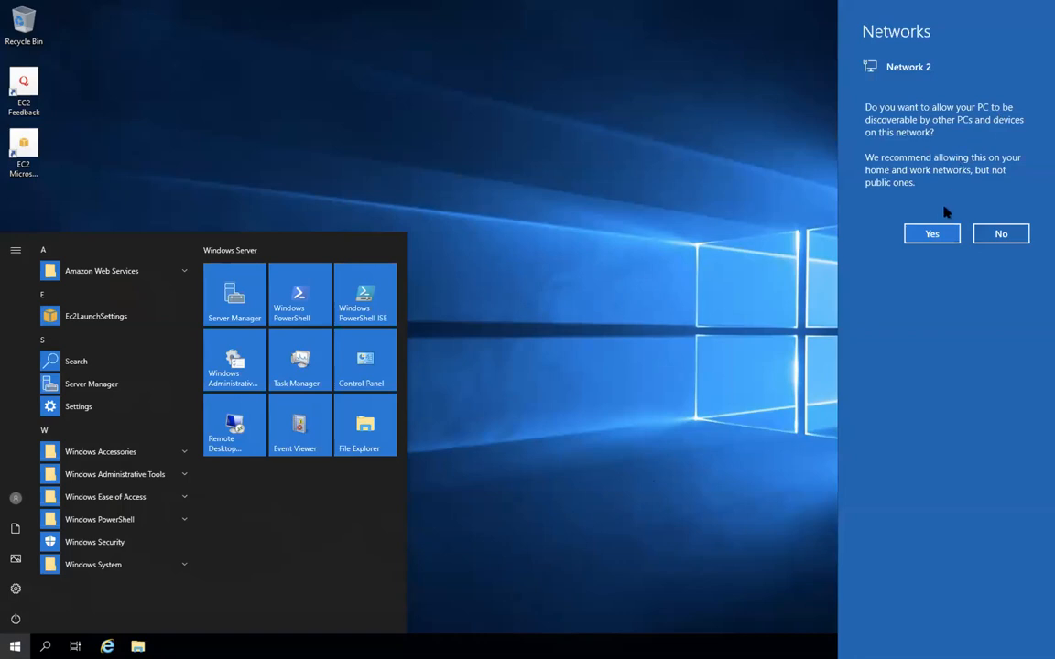
# Allow the server to be discoverable by other devices on Network 2, and dismiss the Start menu
pyautogui.click(932, 235)
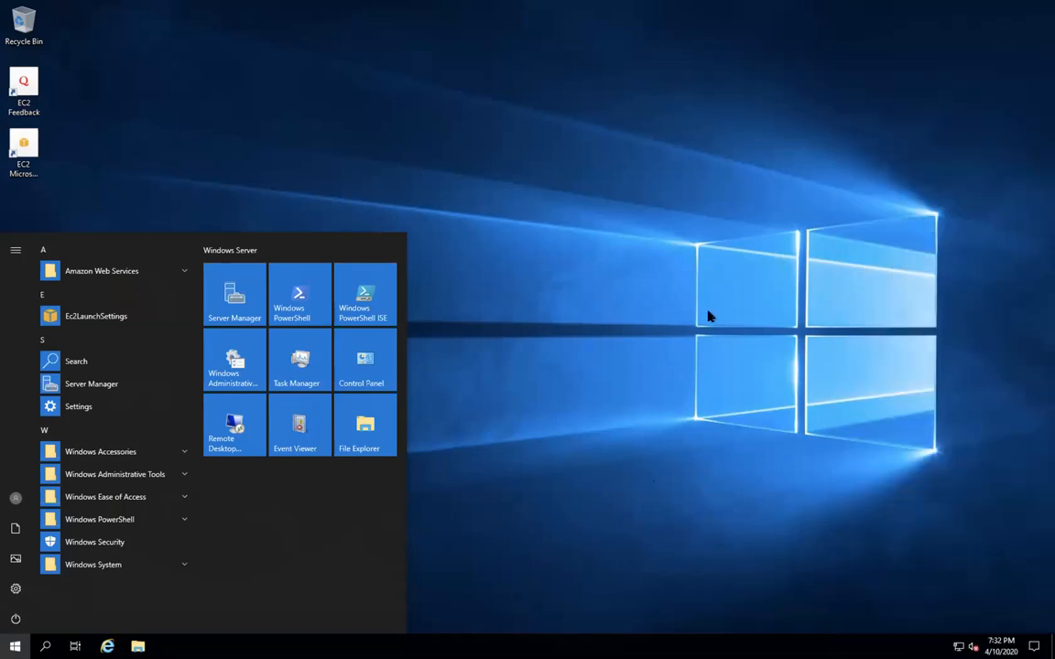
pyautogui.click(566, 389)
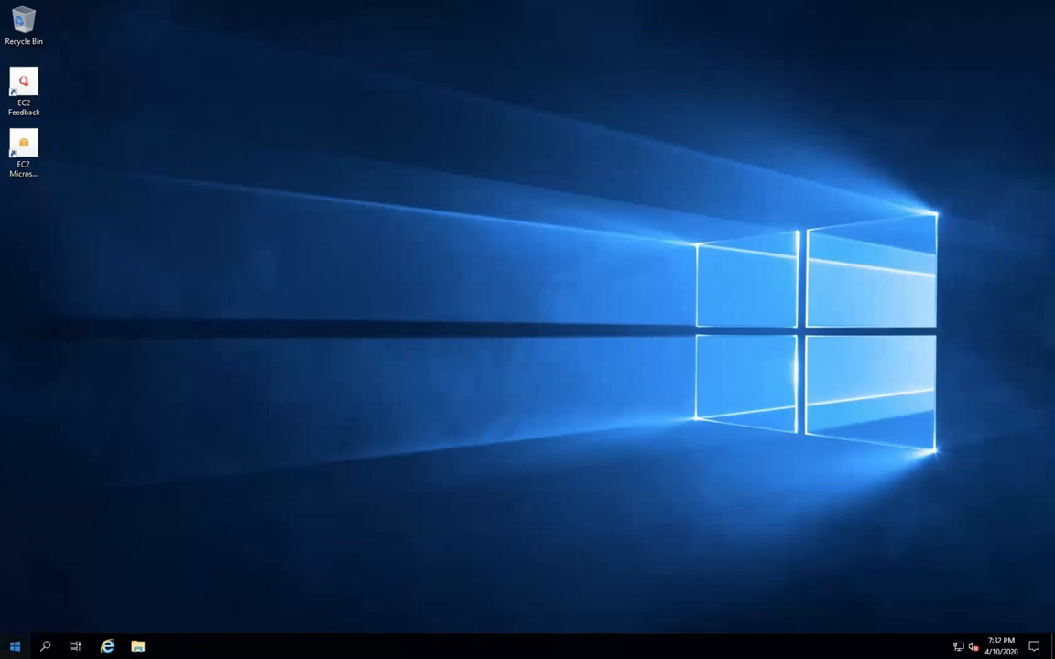
# Disconnect from the Windows Server remote desktop session without shutting the server down
pyautogui.click(14, 647)
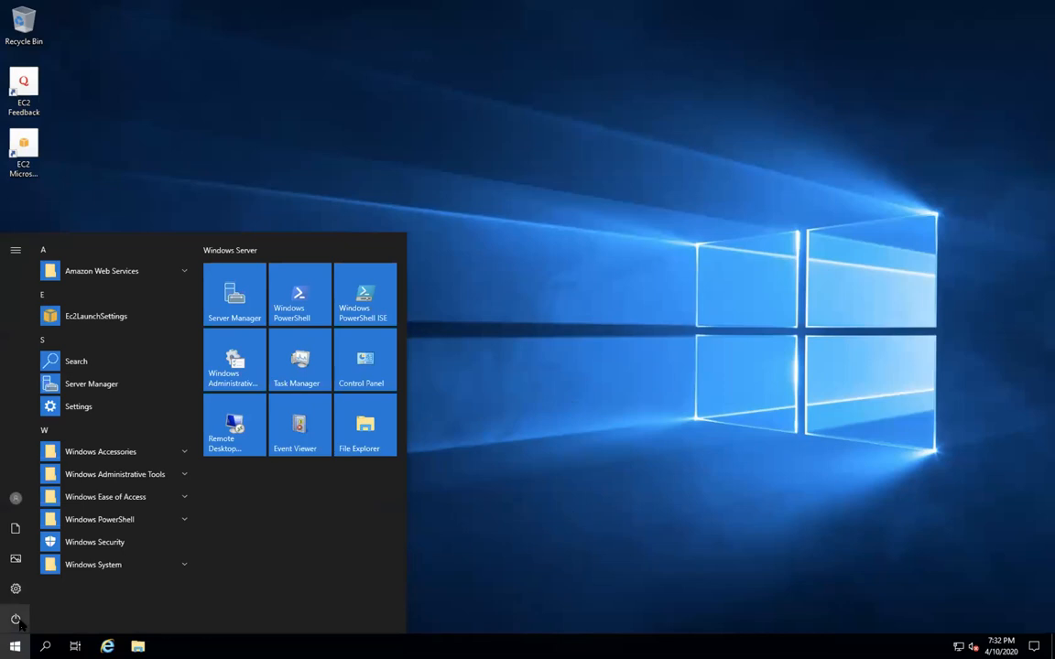
pyautogui.click(15, 619)
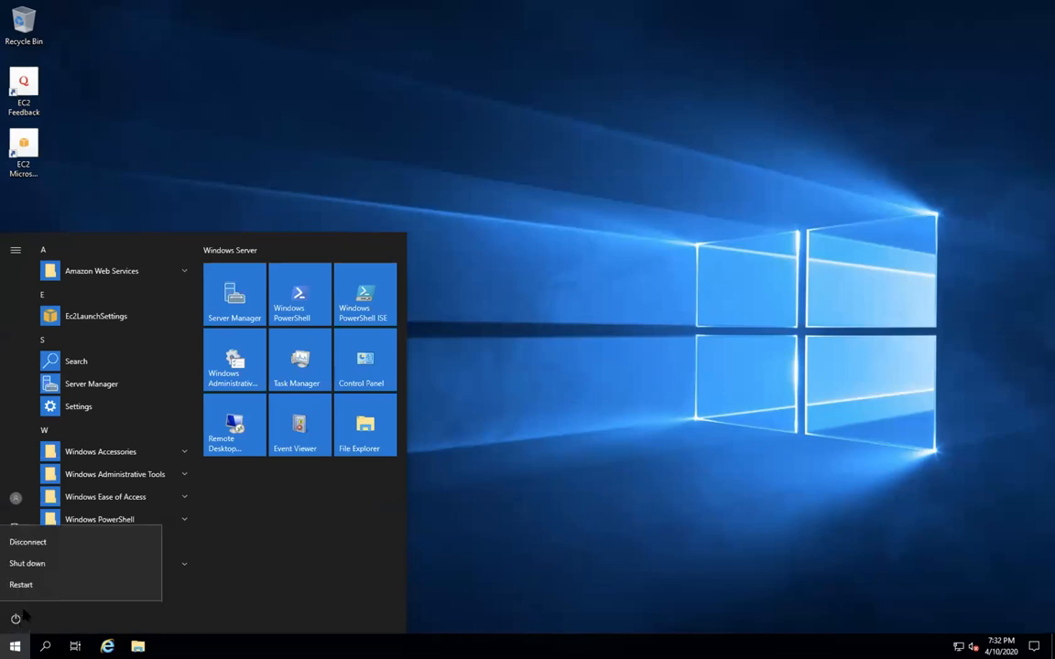
pyautogui.click(40, 542)
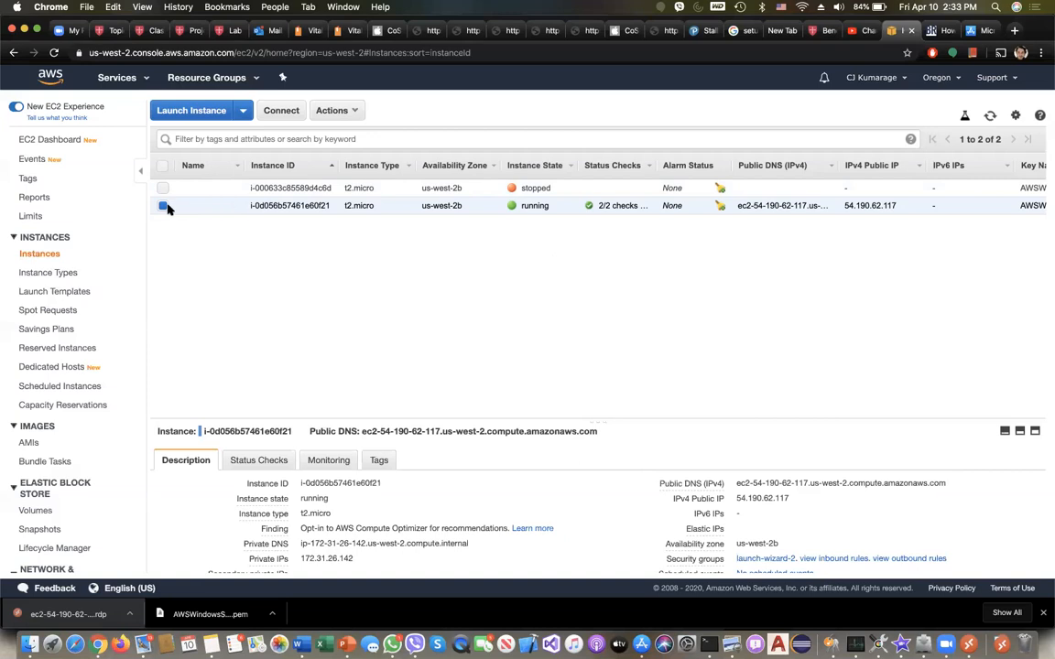
# Try to stop the running instance i-0d056b57461e60f21, and widen the Status Checks column to read its status
pyautogui.click(333, 112)
pyautogui.moveTo(346, 193)
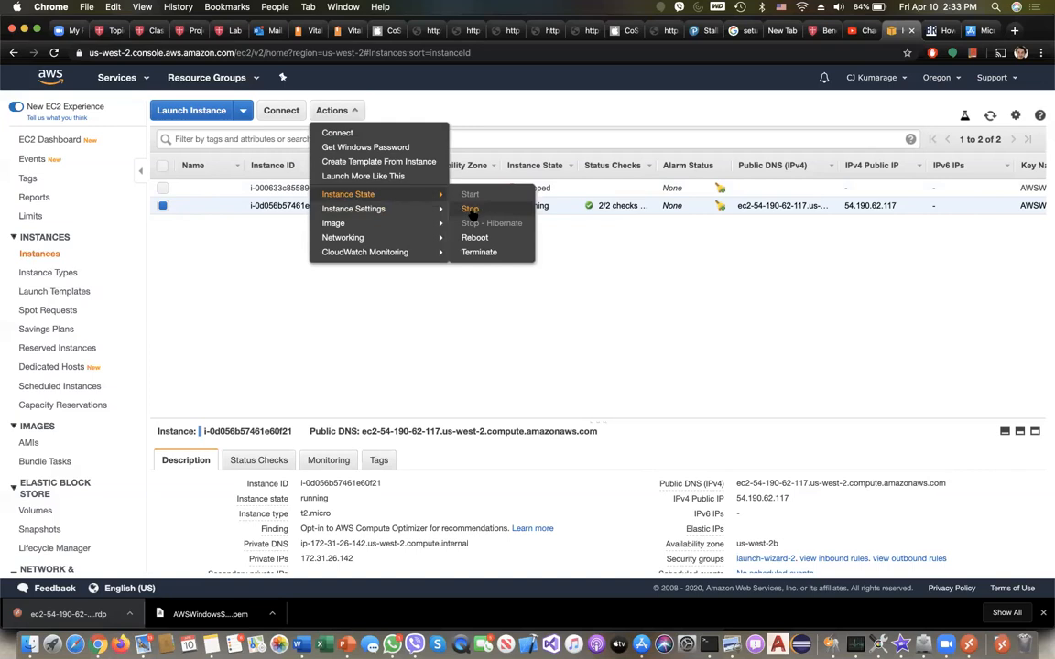
pyautogui.click(471, 210)
pyautogui.click(673, 409)
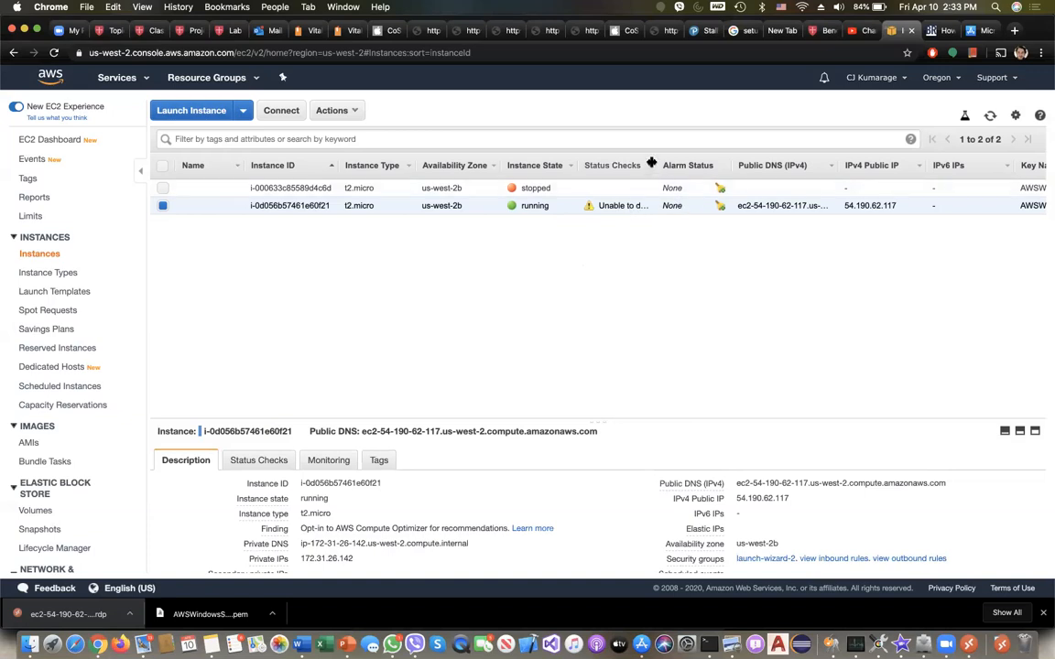
pyautogui.moveTo(661, 164); pyautogui.dragTo(714, 165)
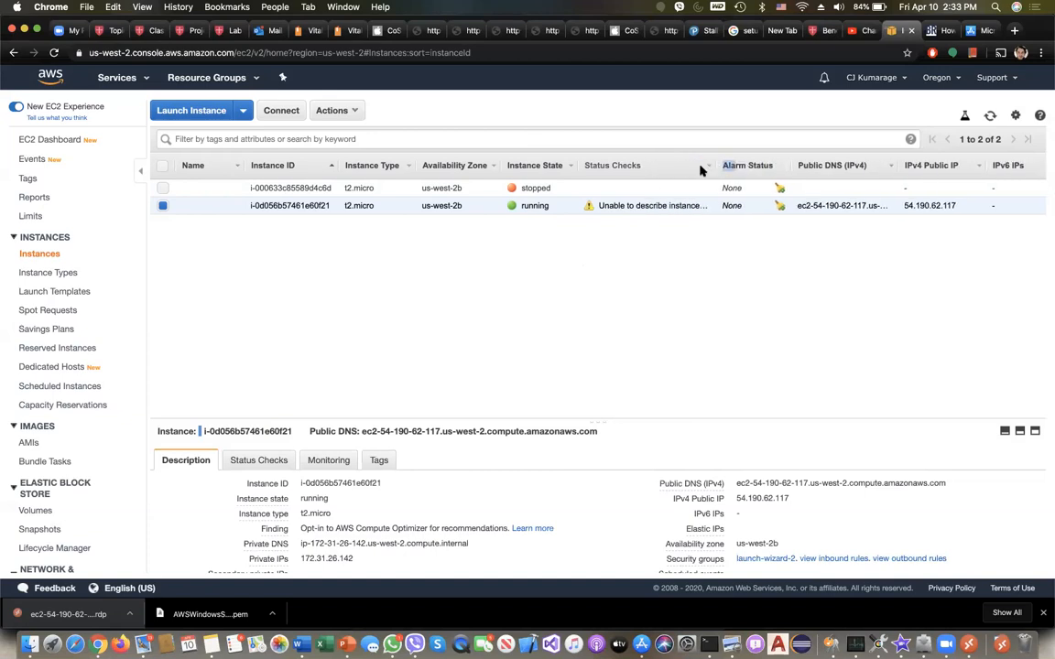
# Repeat the stop request for the running t2.micro instance i-0d056b57461e60f21 and confirm it
pyautogui.click(195, 210)
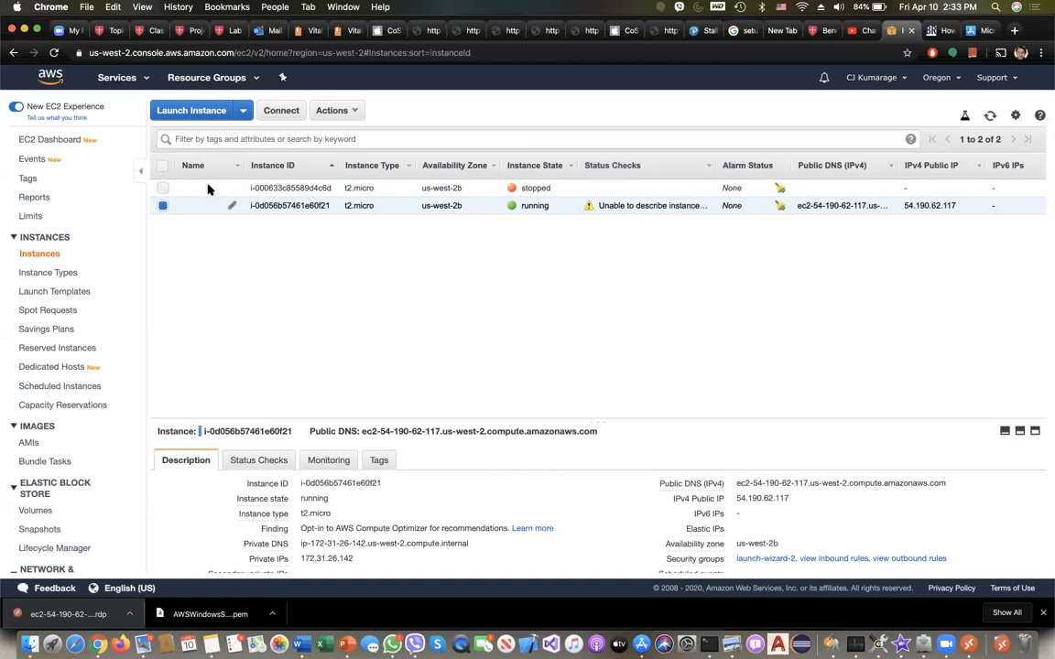
pyautogui.click(341, 111)
pyautogui.moveTo(372, 222)
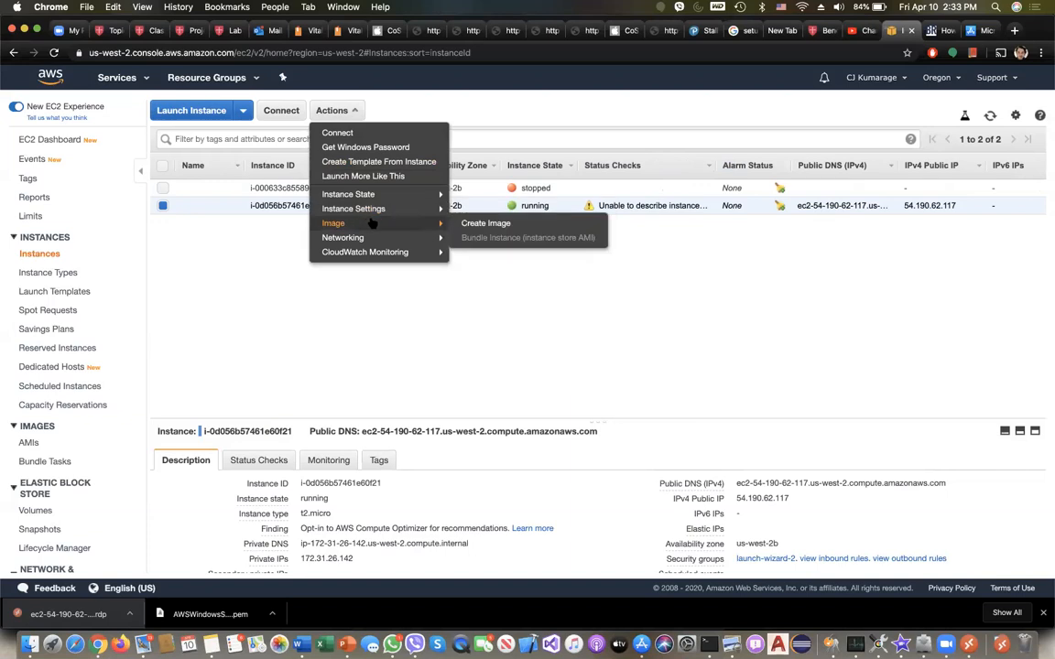
pyautogui.moveTo(408, 195)
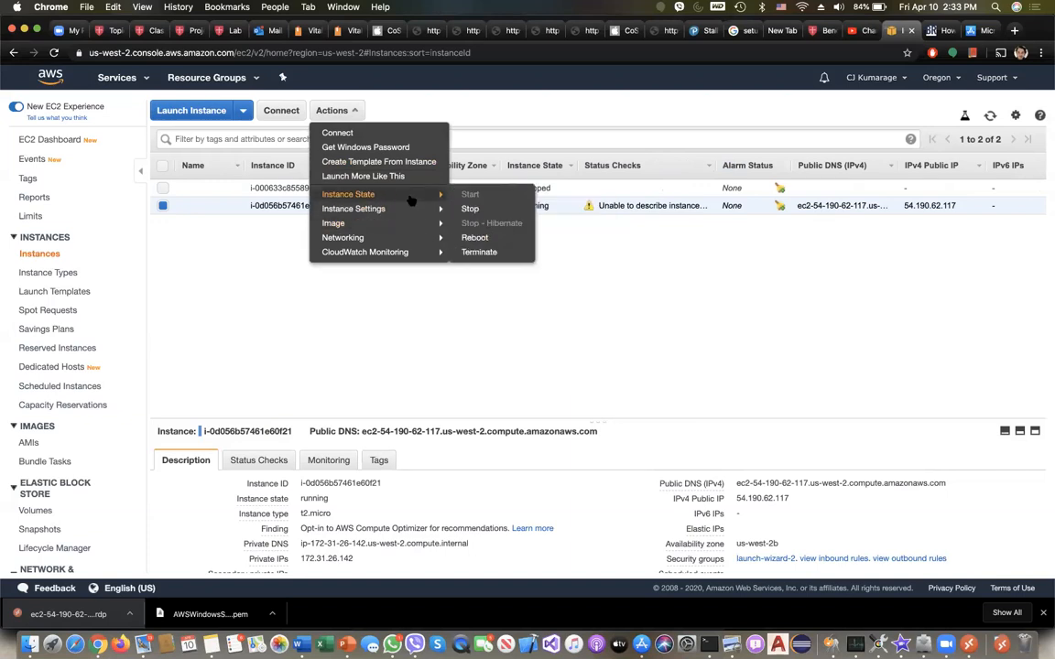
pyautogui.click(469, 209)
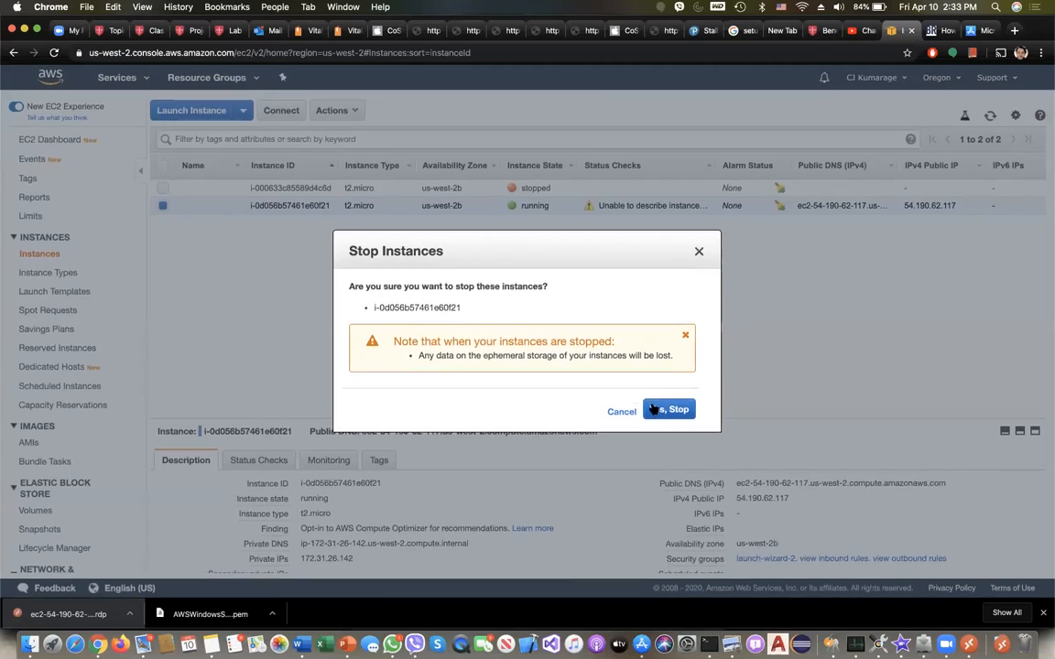
pyautogui.click(653, 409)
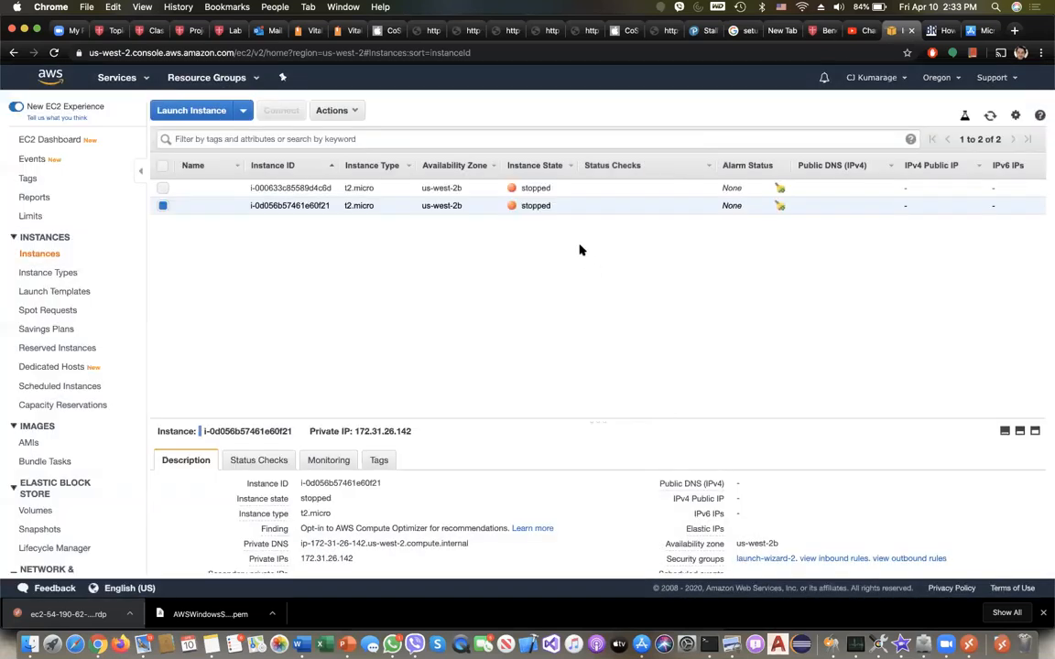